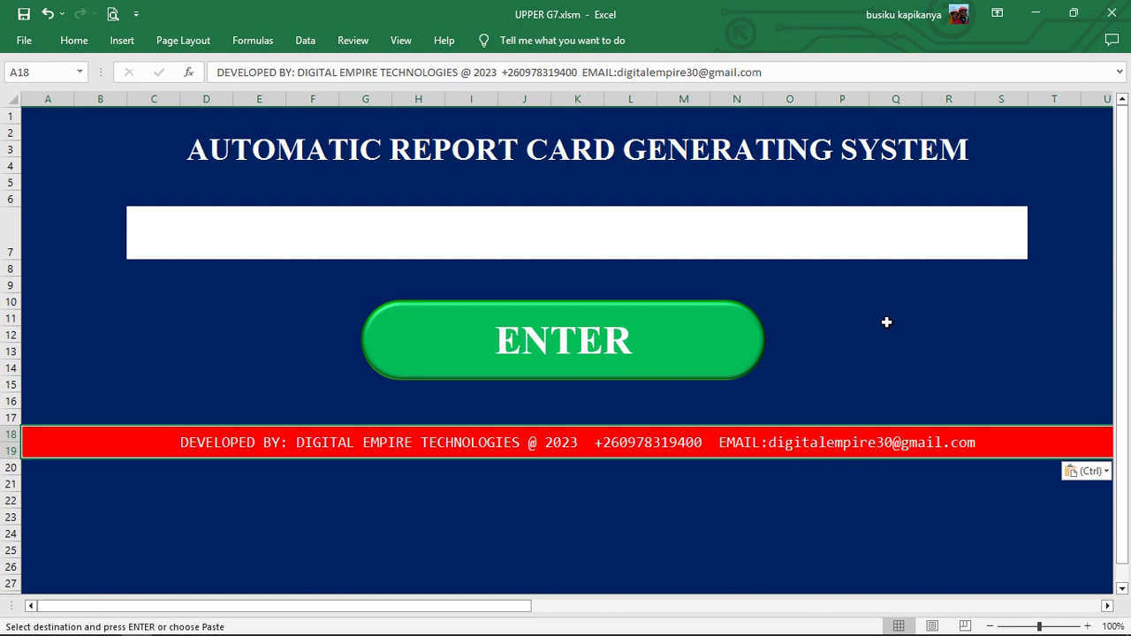
- Enter NEYSA TRUST SCHOOL as the school name in the blank cell below the report card system title
{"action": "left_click", "coordinate": [846, 251]}
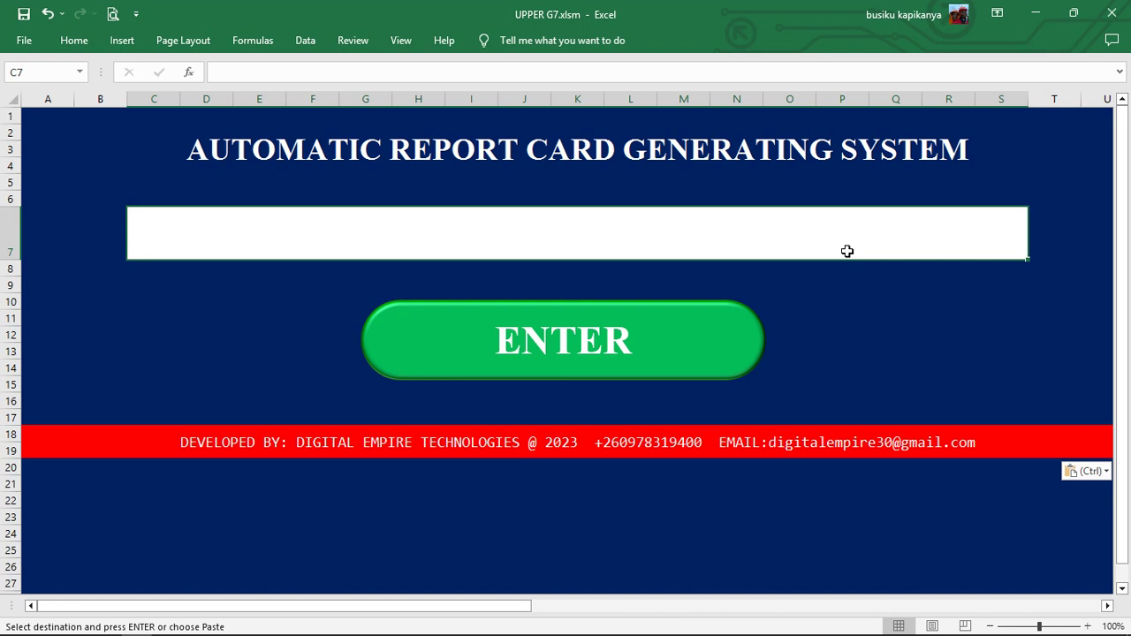
{"action": "type", "text": "N"}
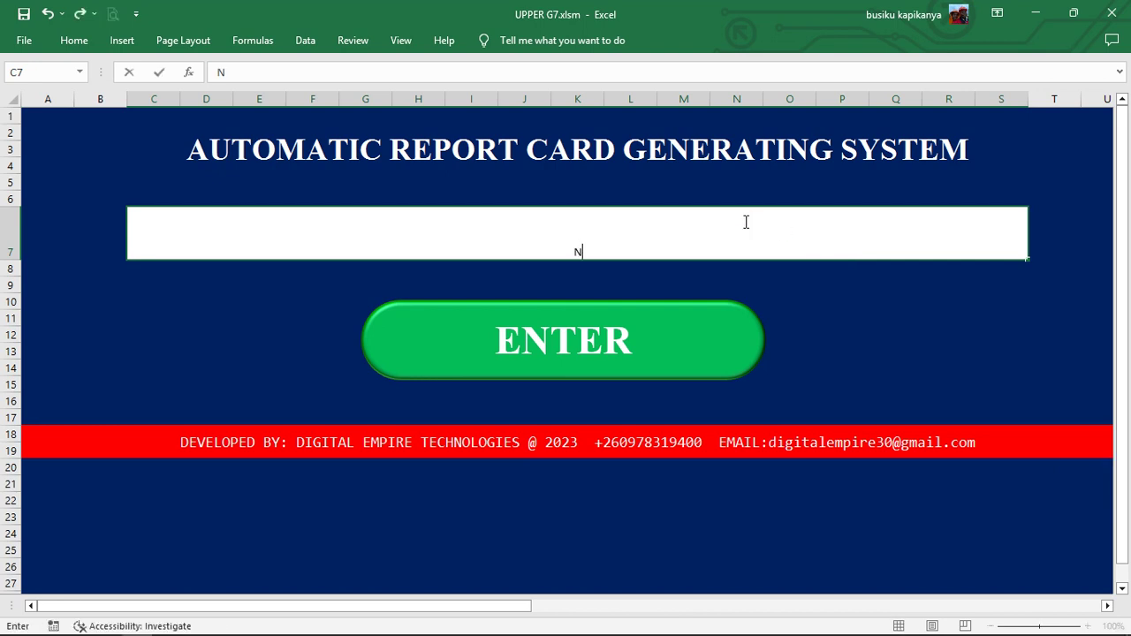
{"action": "key", "text": "BackSpace"}
{"action": "type", "text": "NEYSA TRUST"}
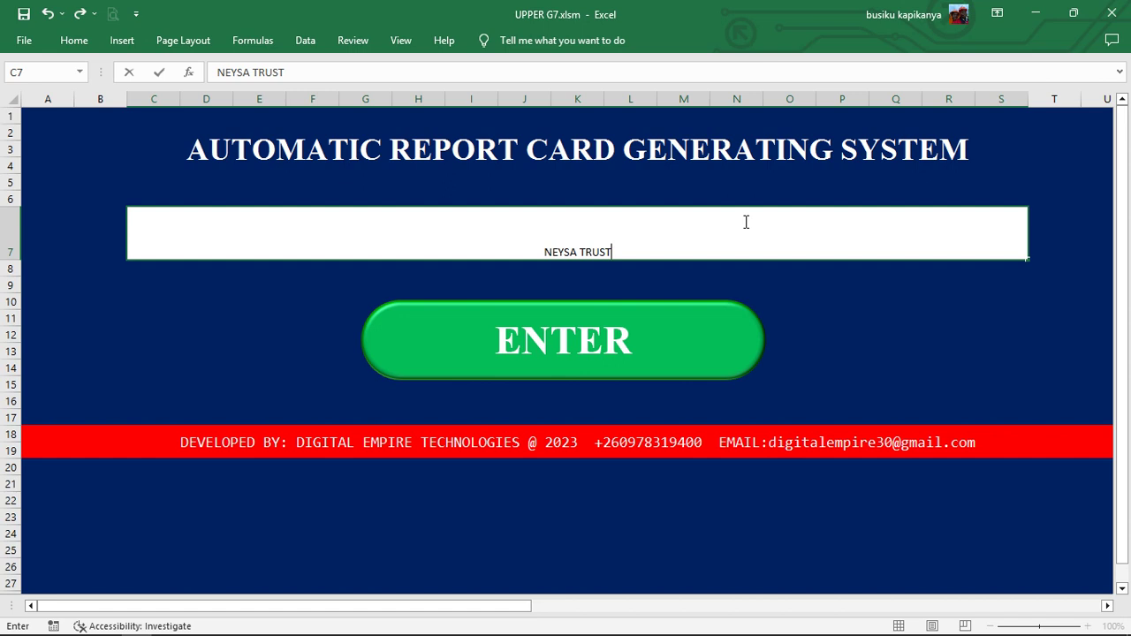
{"action": "type", "text": " SCHOOL"}
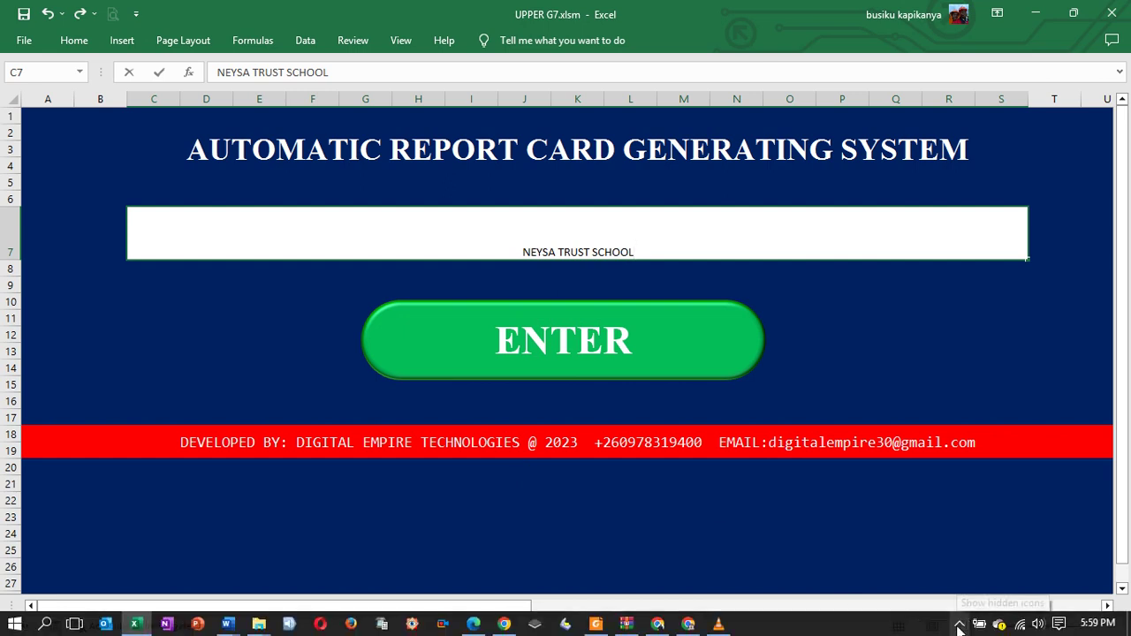
{"action": "left_click", "coordinate": [959, 624]}
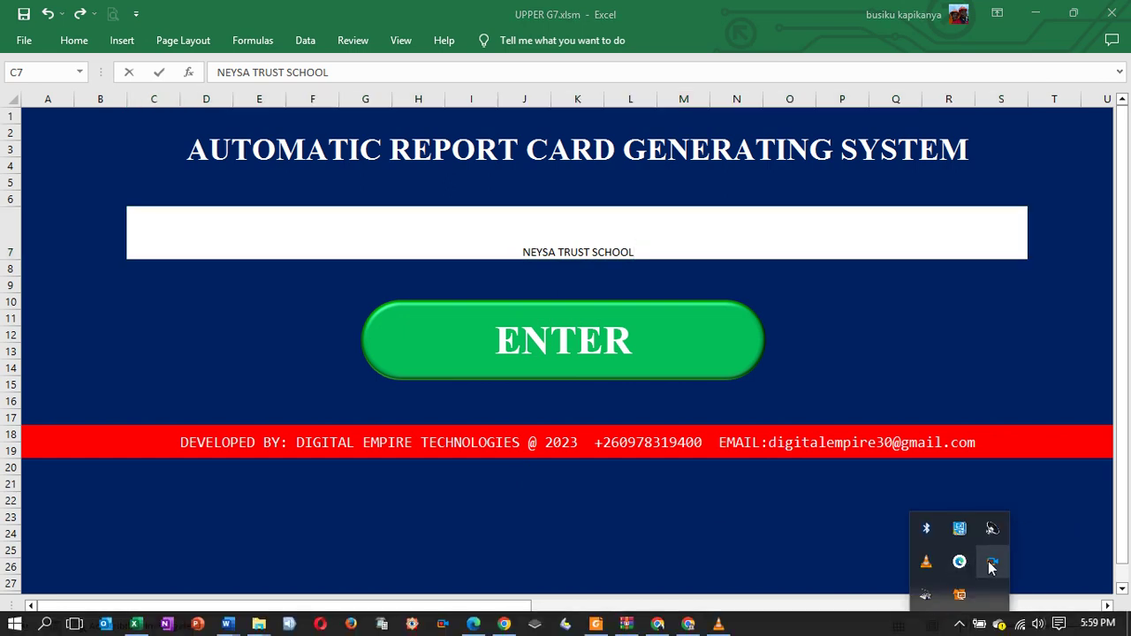
{"action": "right_click", "coordinate": [991, 565]}
{"action": "left_click", "coordinate": [920, 546]}
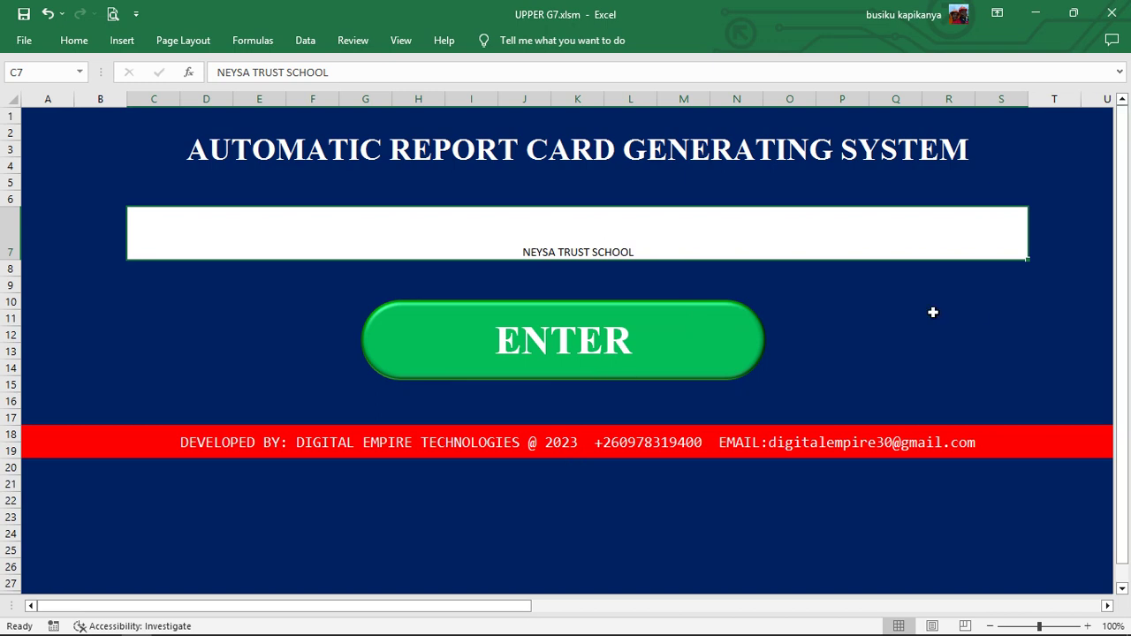
- Enter the report card system and review the Grade 7 enrollment list, including the last learner's attendance
{"action": "left_click", "coordinate": [604, 369]}
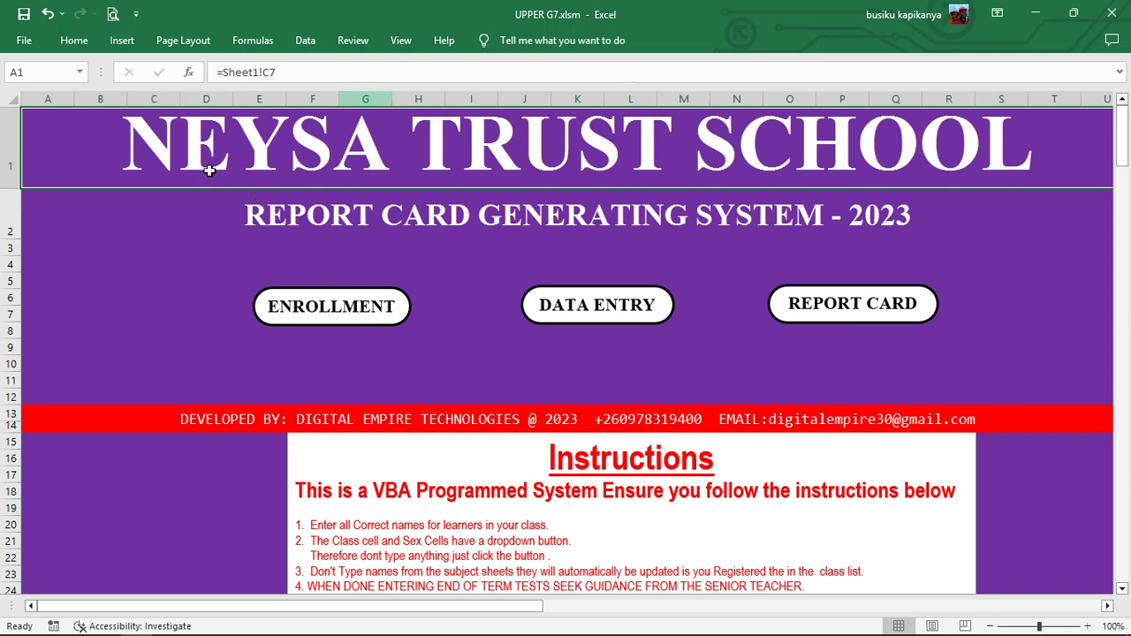
{"action": "left_click", "coordinate": [369, 311]}
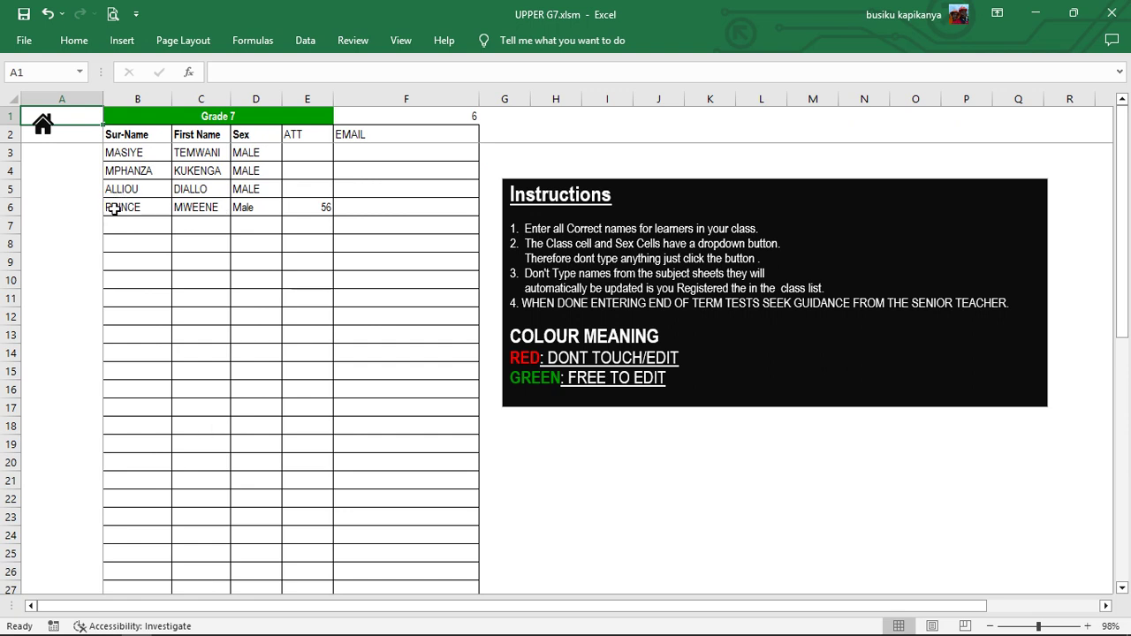
{"action": "left_click", "coordinate": [302, 210]}
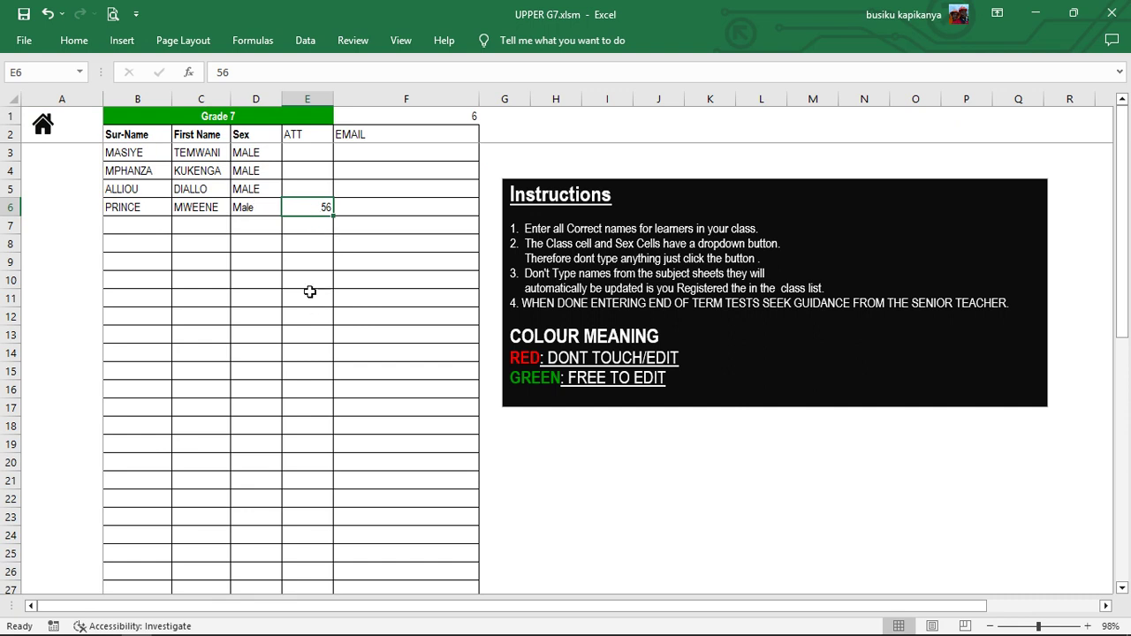
{"action": "left_click", "coordinate": [40, 125]}
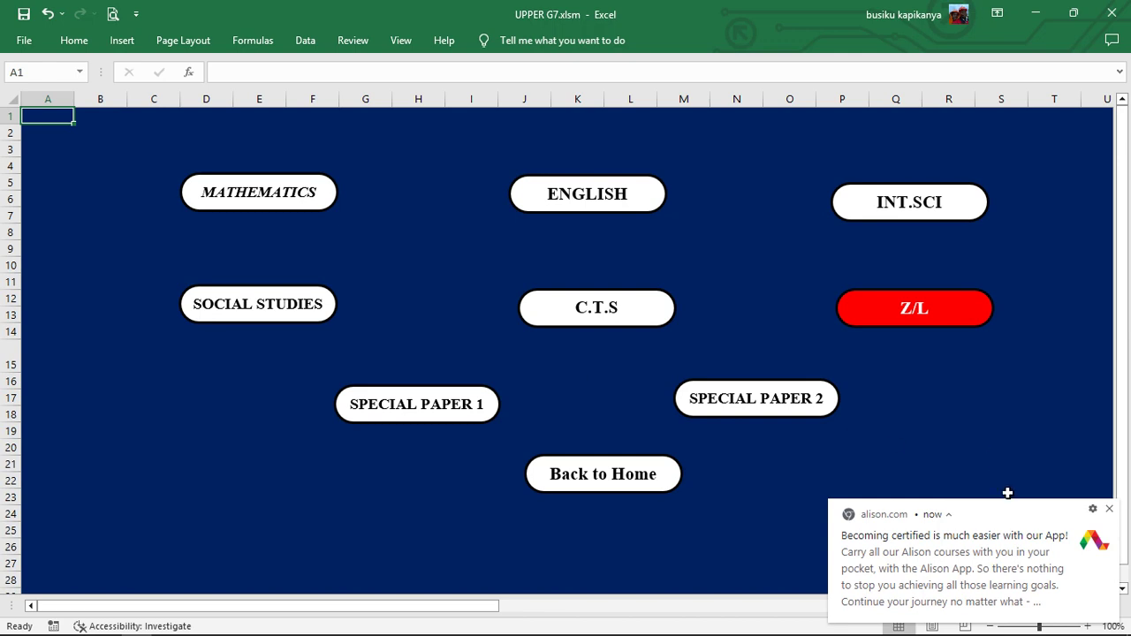
- On the Mathematics sheet, enter Term 1 marks 23, 25, 78 and End of Term 123 for the learner in row 6
{"action": "left_click", "coordinate": [1109, 508]}
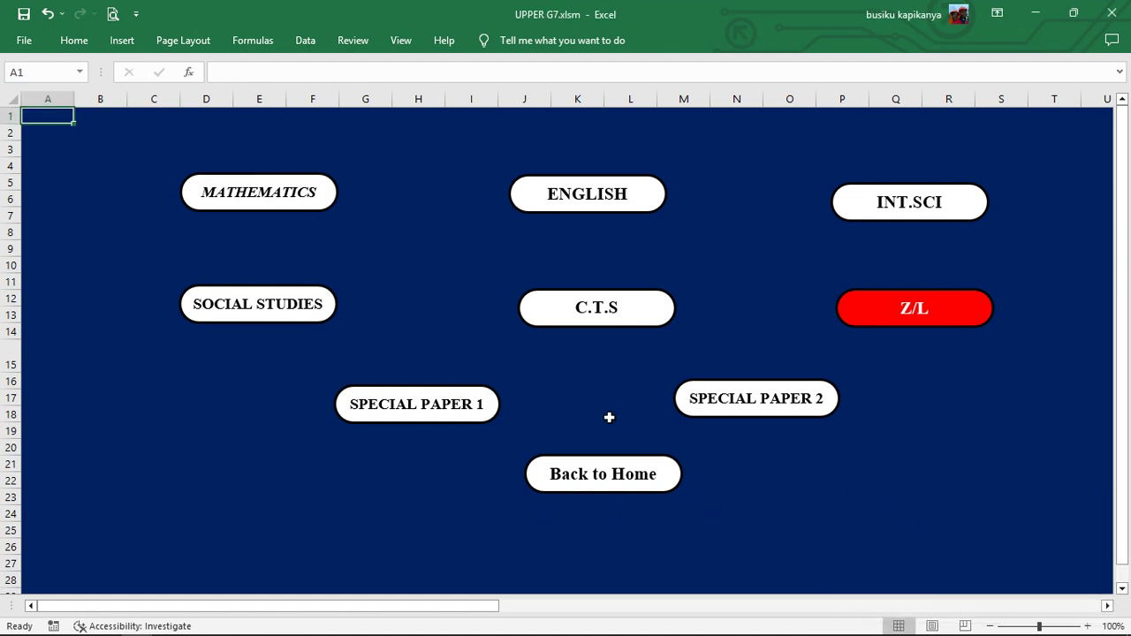
{"action": "left_click", "coordinate": [270, 201]}
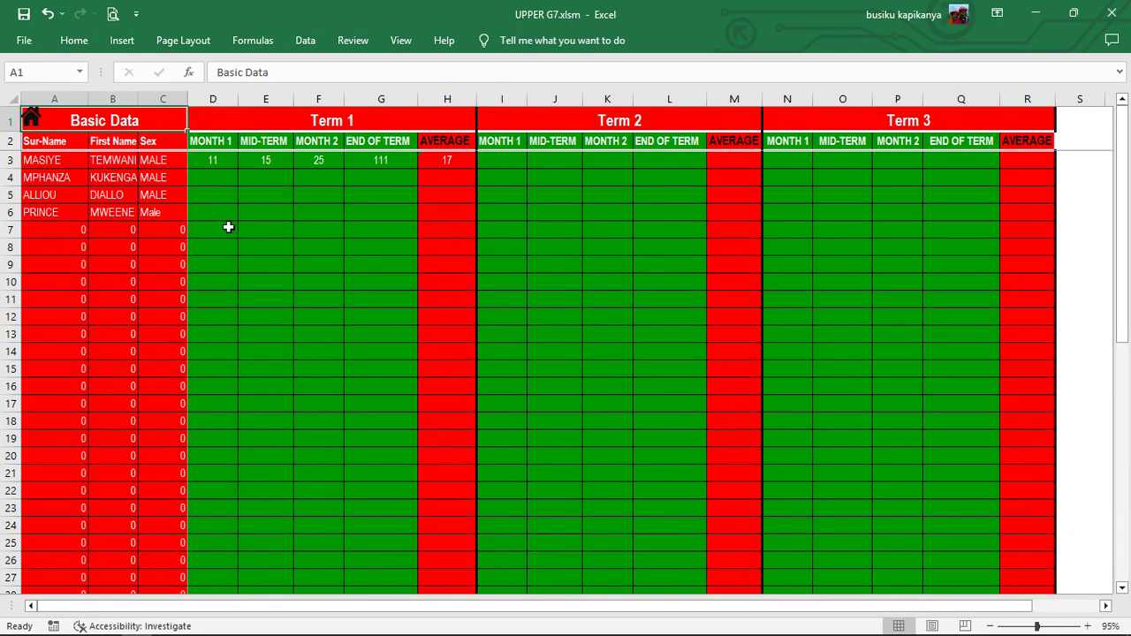
{"action": "left_click", "coordinate": [234, 214]}
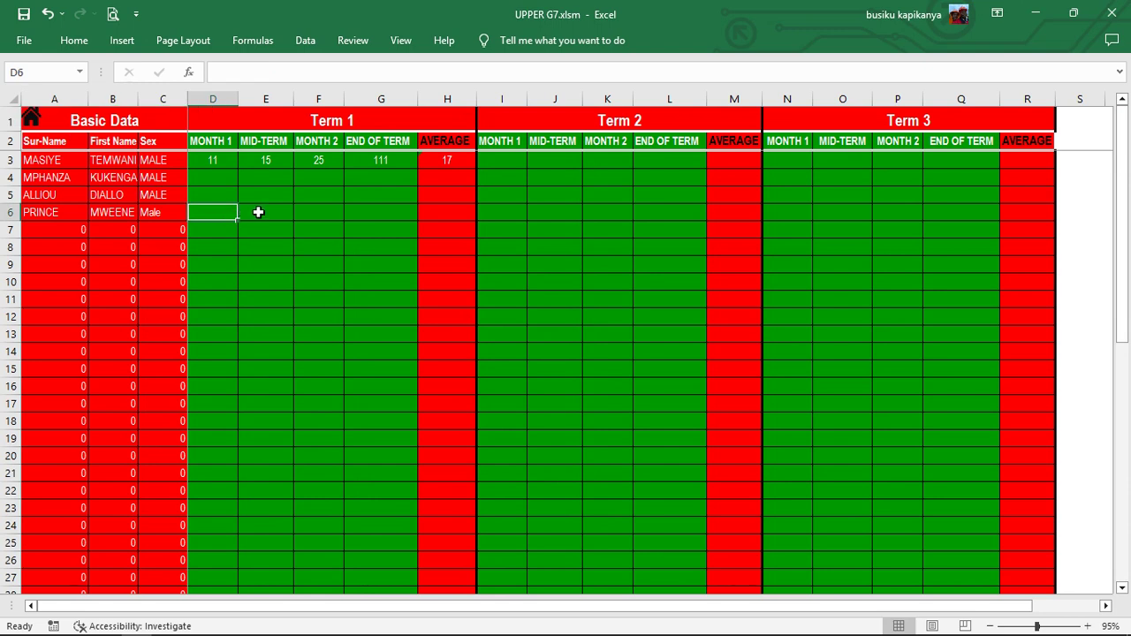
{"action": "type", "text": "23"}
{"action": "left_click", "coordinate": [258, 212]}
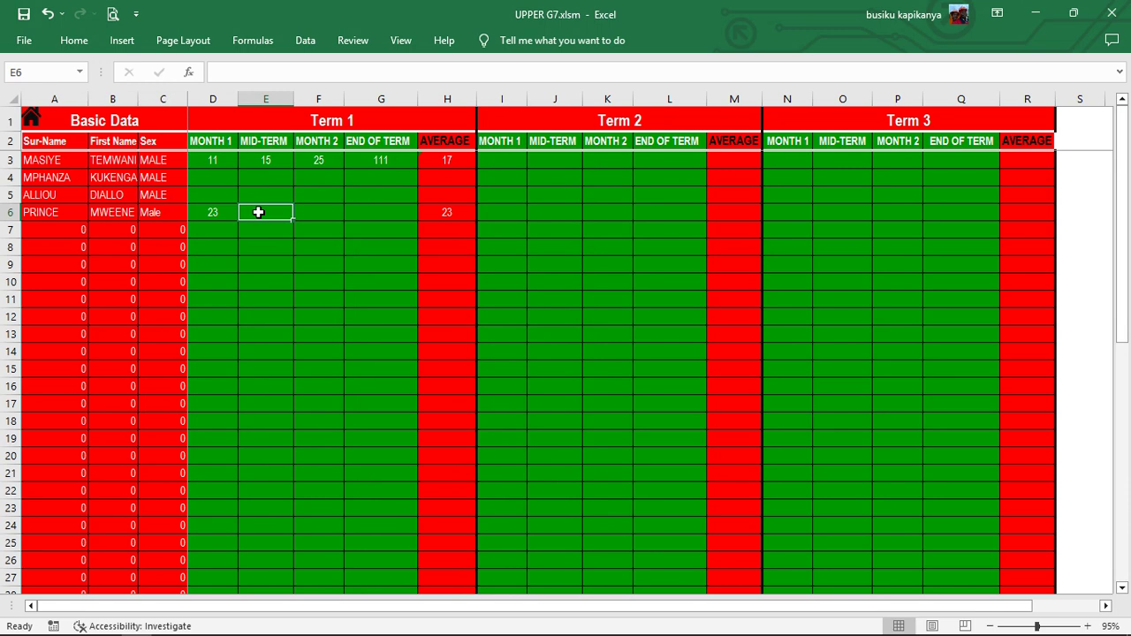
{"action": "type", "text": "25"}
{"action": "key", "text": "Tab"}
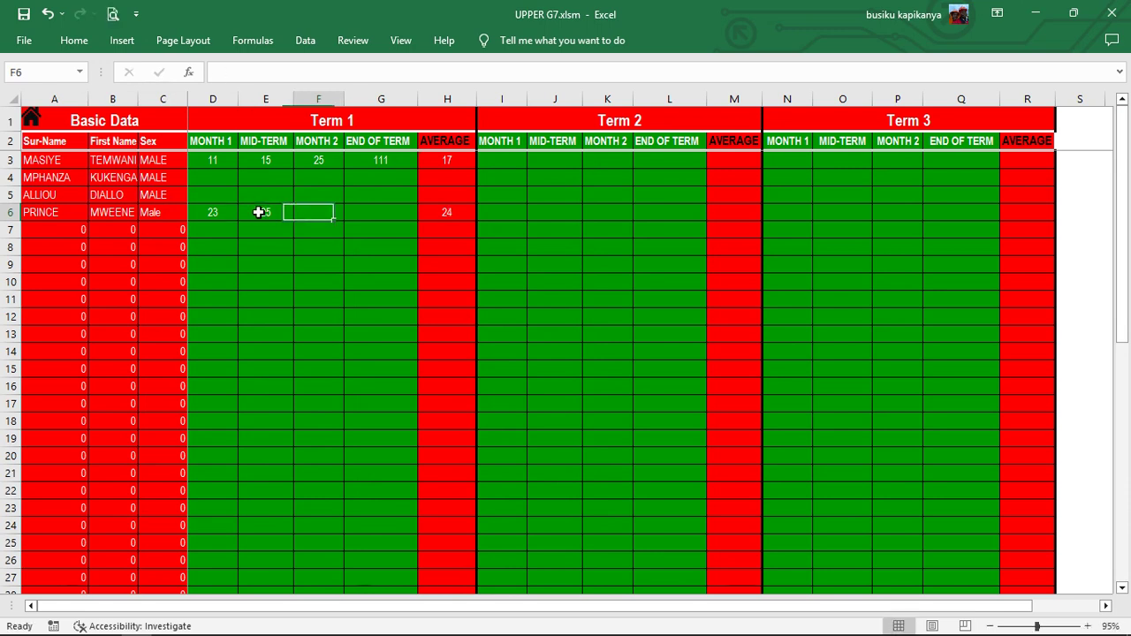
{"action": "type", "text": "78"}
{"action": "key", "text": "Tab"}
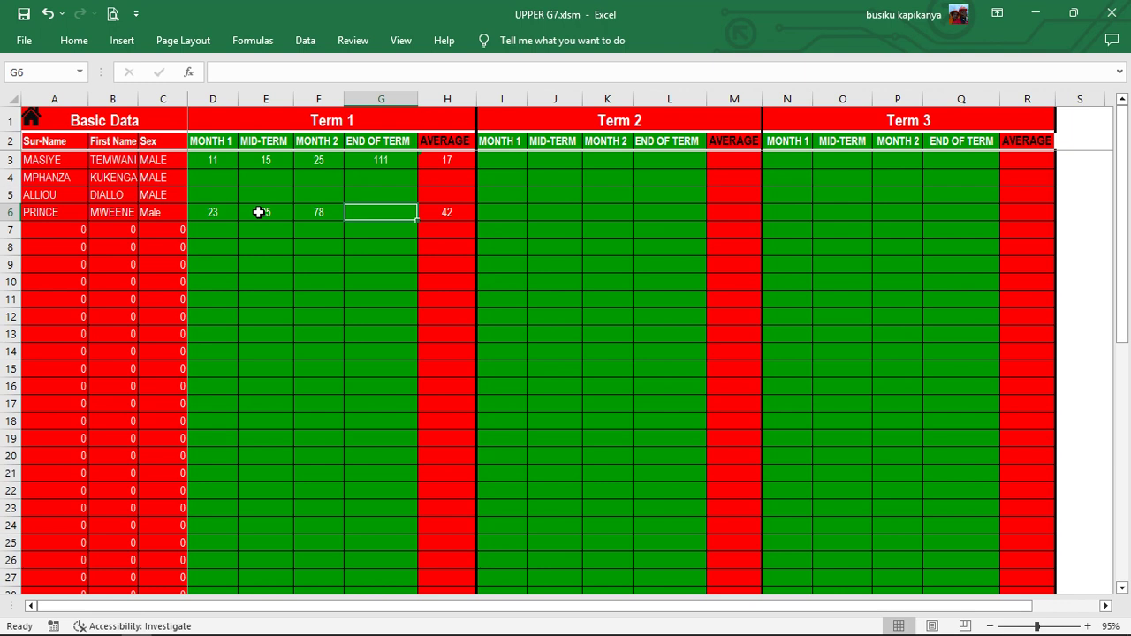
{"action": "type", "text": "1"}
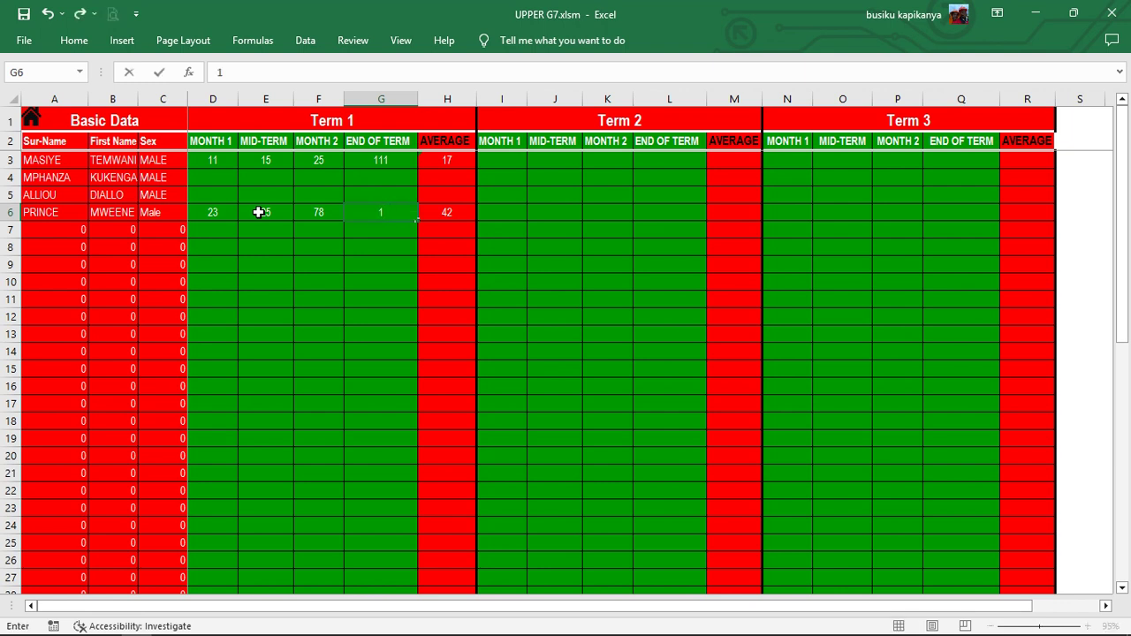
{"action": "type", "text": "23"}
{"action": "key", "text": "Return"}
- On the C.T.S sheet, enter Term 1 marks 26, 55, 78 and End of Term 123 for the learner in row 6
{"action": "left_click", "coordinate": [31, 117]}
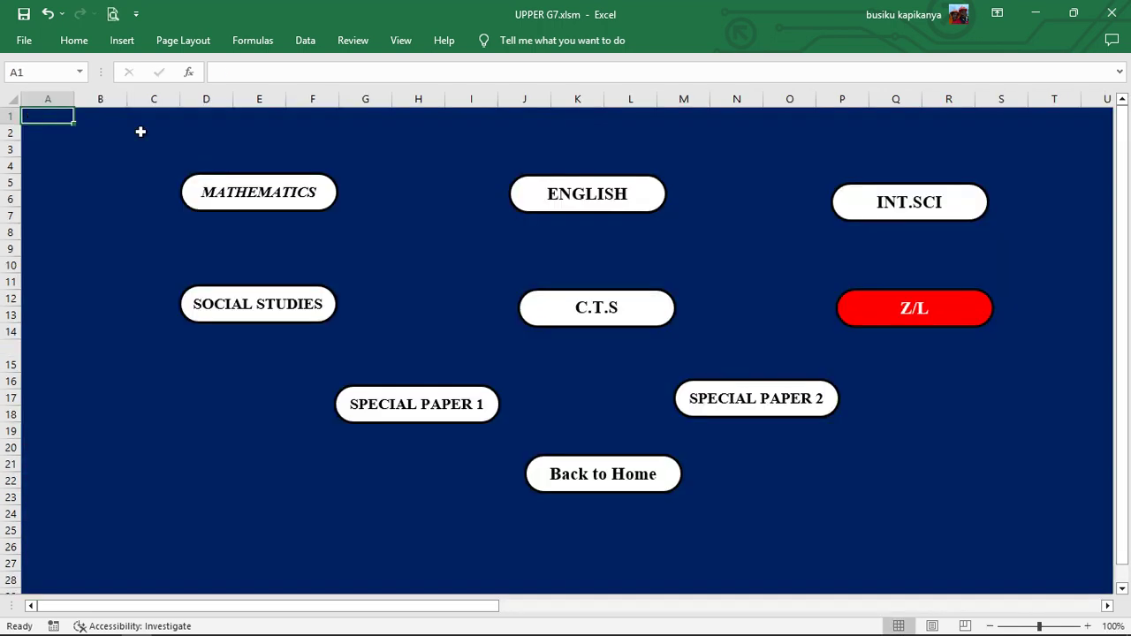
{"action": "left_click", "coordinate": [597, 307]}
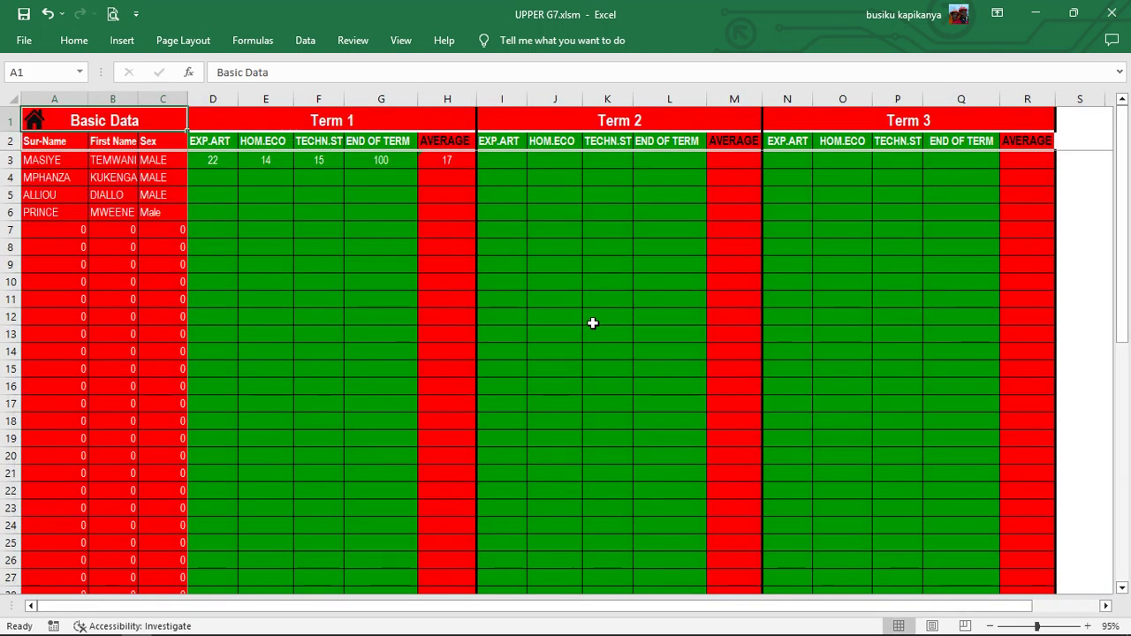
{"action": "left_click", "coordinate": [212, 212]}
{"action": "type", "text": "26"}
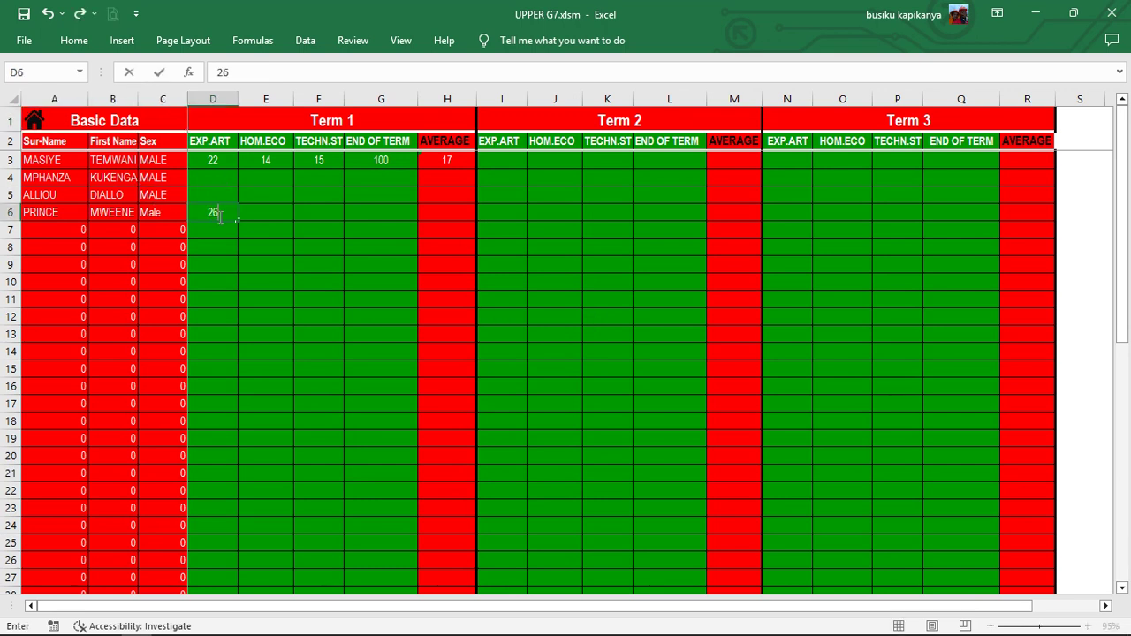
{"action": "key", "text": "Tab"}
{"action": "type", "text": "55"}
{"action": "key", "text": "Tab"}
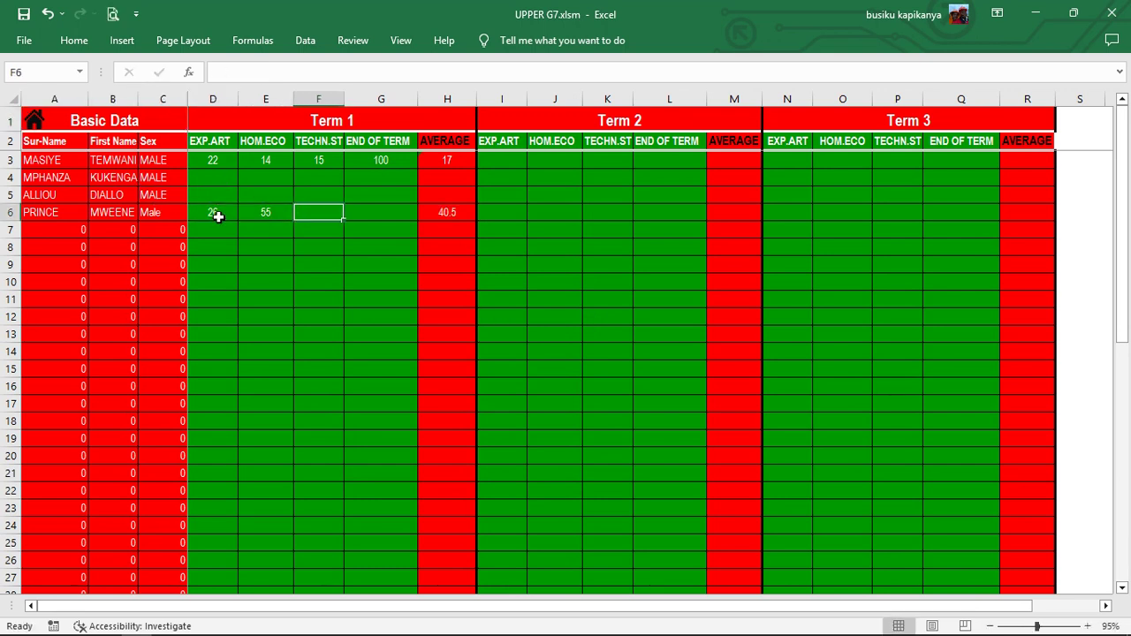
{"action": "type", "text": "78"}
{"action": "key", "text": "Tab"}
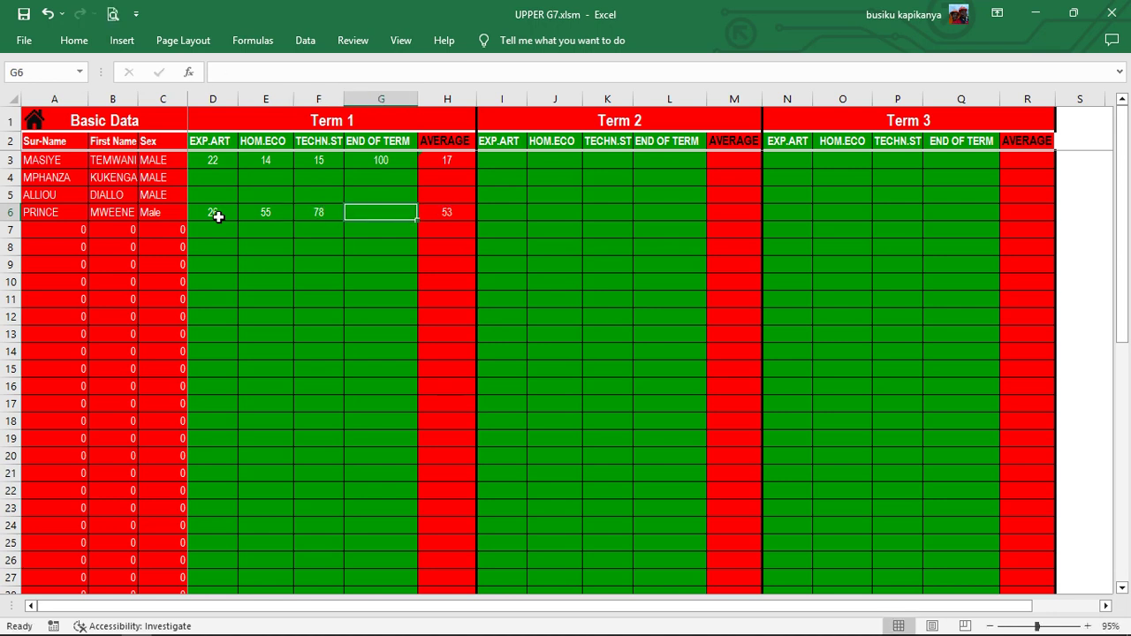
{"action": "type", "text": "123"}
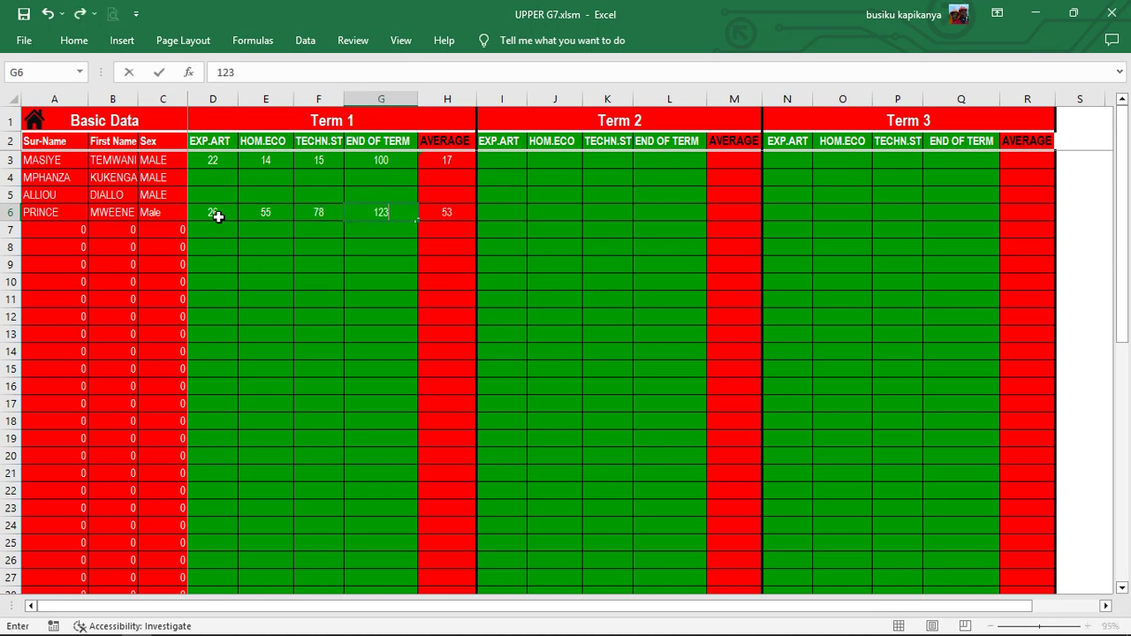
{"action": "key", "text": "Return"}
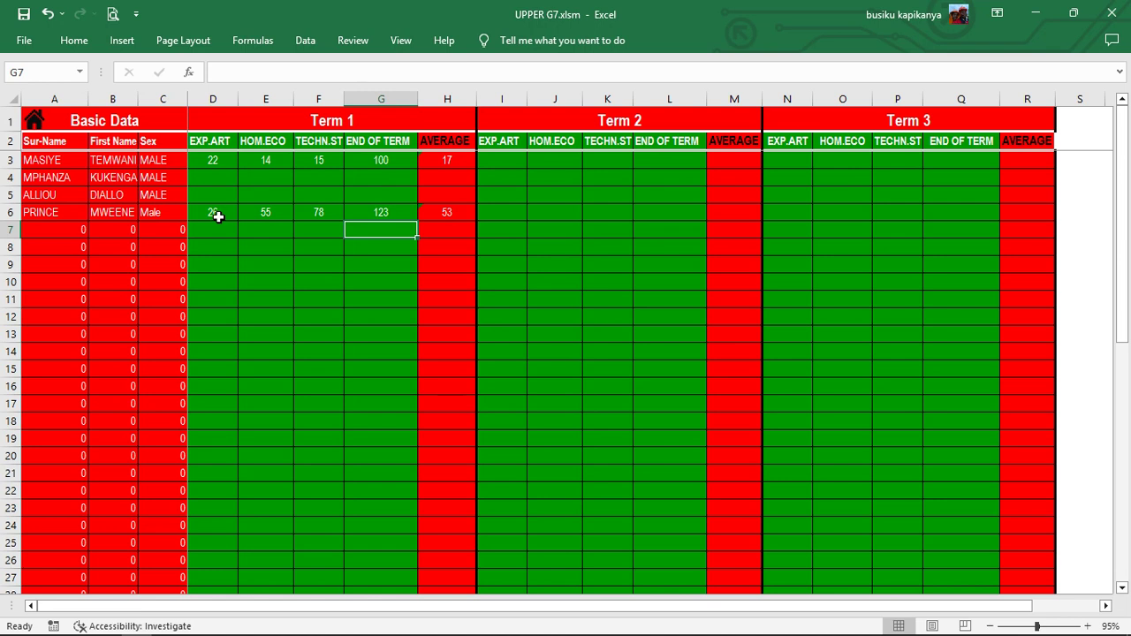
- Check the Term 1 marks on the Special Paper 1 sheet and return to the subject menu
{"action": "left_click", "coordinate": [36, 130]}
{"action": "left_click", "coordinate": [470, 414]}
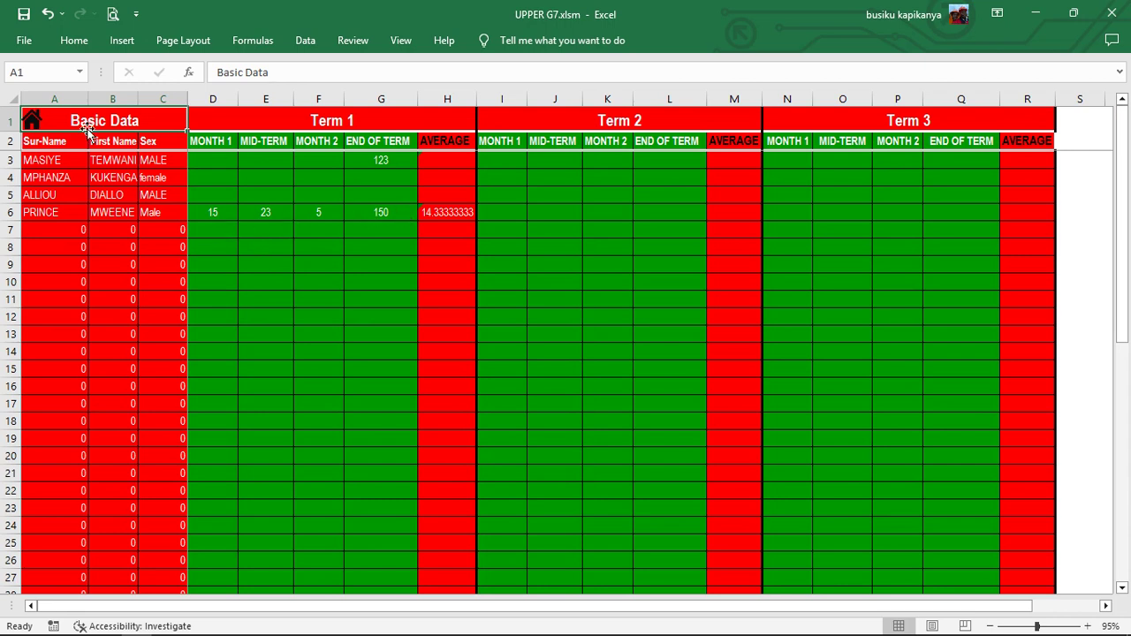
{"action": "left_click", "coordinate": [31, 120]}
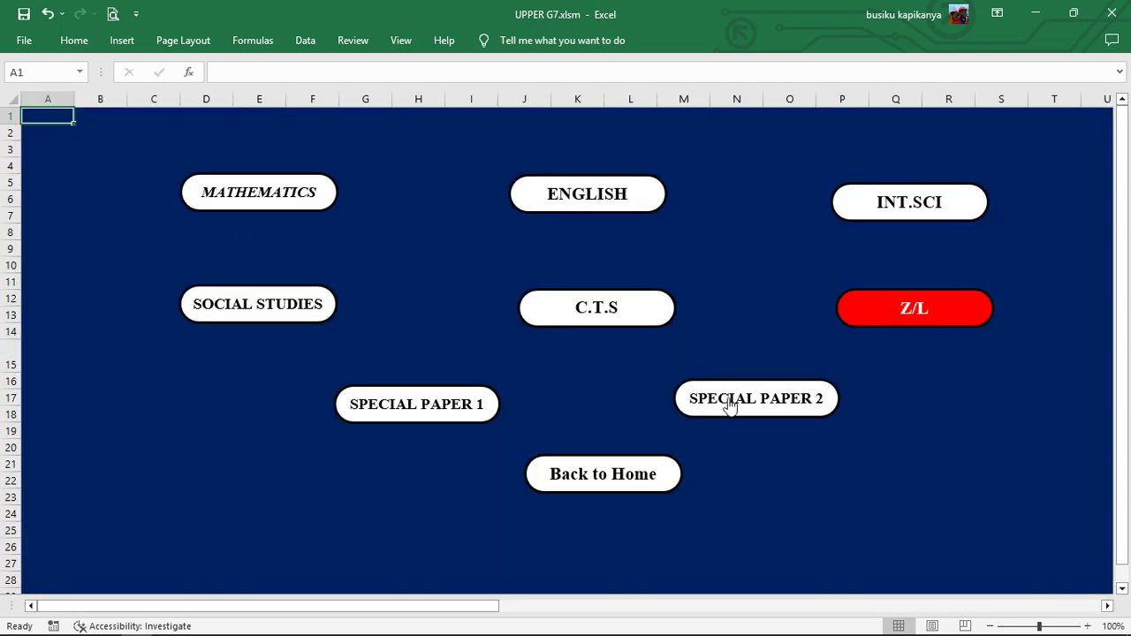
- On the Special Paper 2 sheet, enter Term 1 marks 25, 47, 22 and End of Term 78 for the learner in row 6
{"action": "left_click", "coordinate": [730, 405]}
{"action": "left_click", "coordinate": [227, 221]}
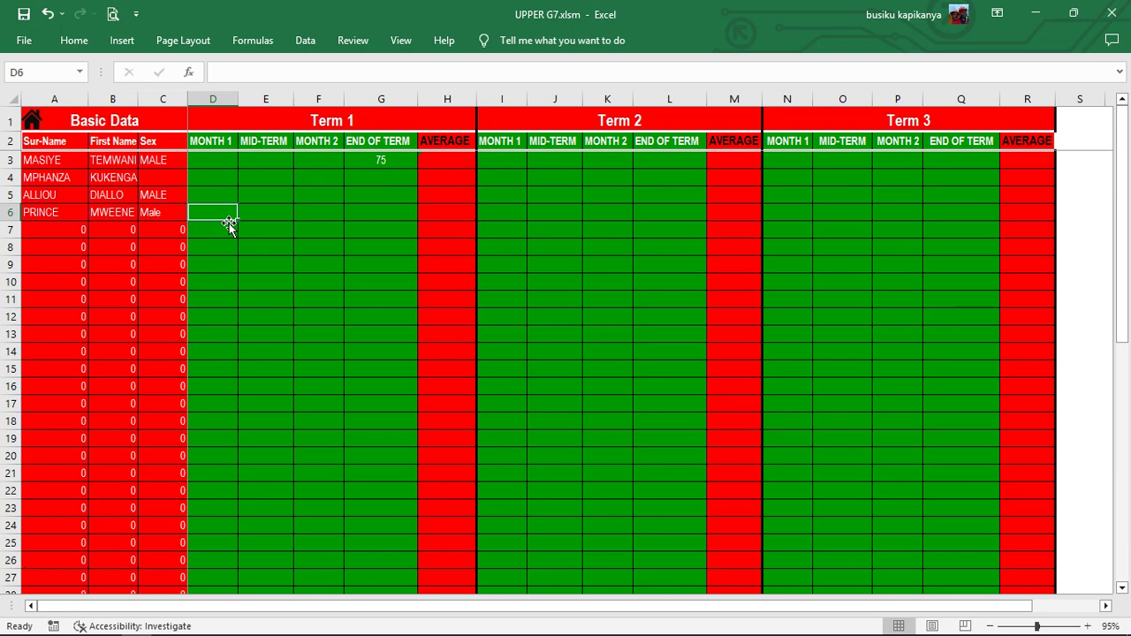
{"action": "type", "text": "25"}
{"action": "key", "text": "Tab"}
{"action": "type", "text": "47"}
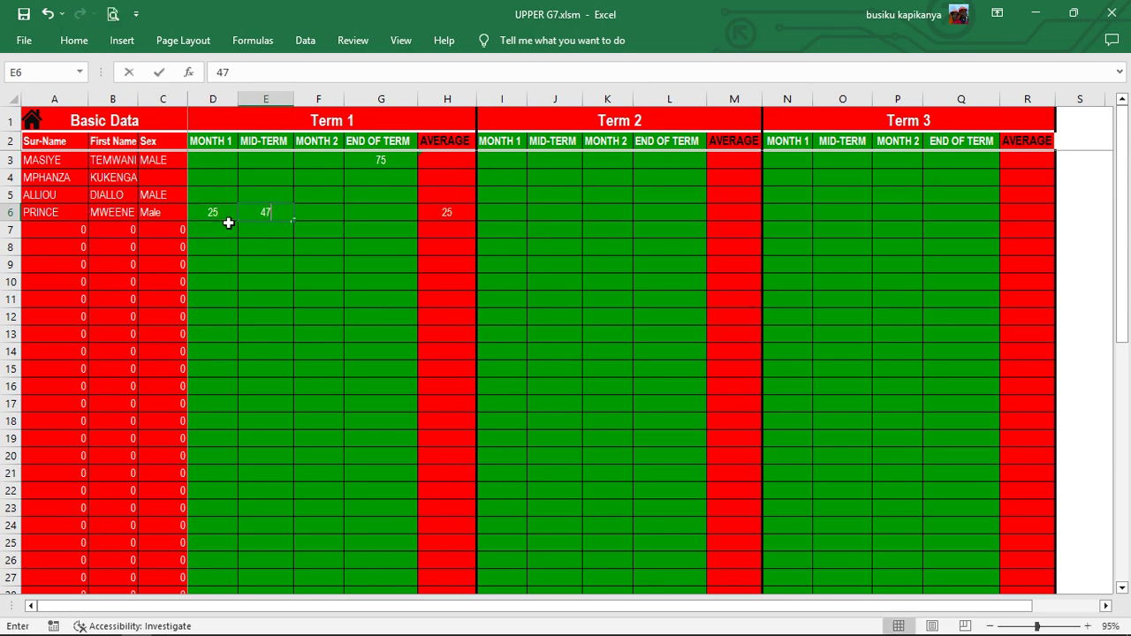
{"action": "key", "text": "Tab"}
{"action": "type", "text": "22"}
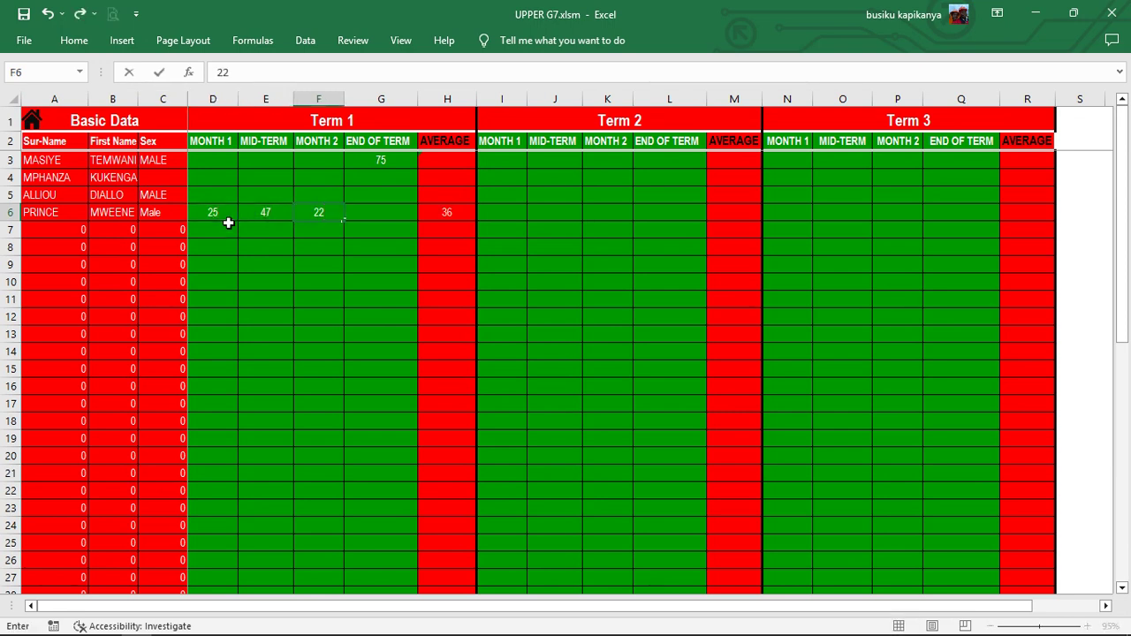
{"action": "key", "text": "Tab"}
{"action": "type", "text": "7"}
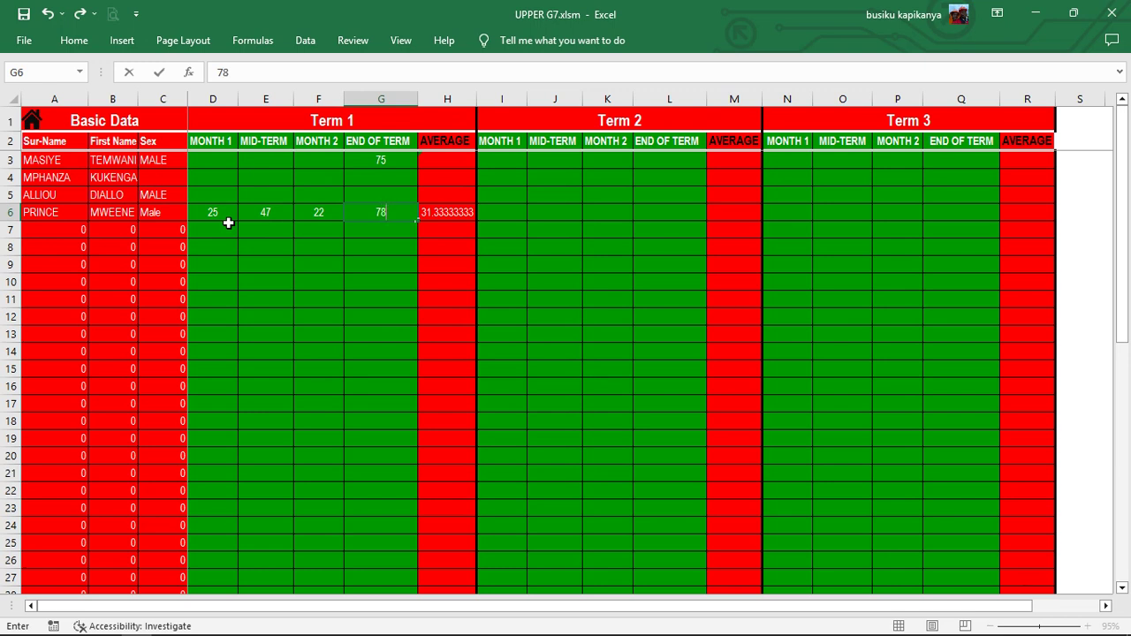
{"action": "type", "text": "8"}
{"action": "key", "text": "Return"}
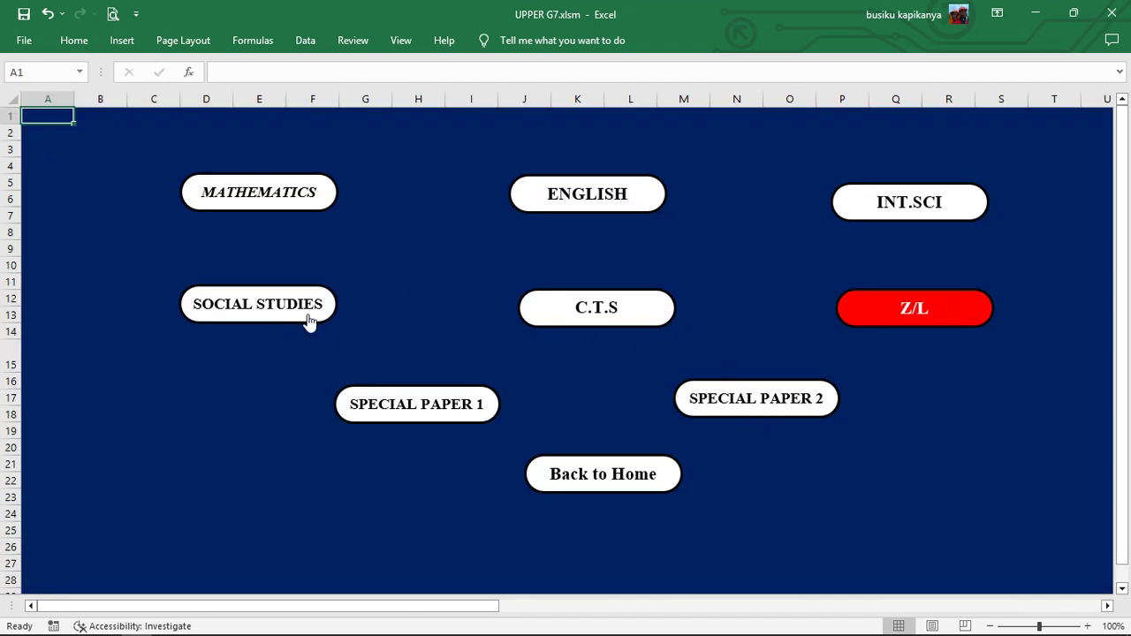
- On the Int.Sci sheet, enter Term 1 marks 89, 88, 90 and End of Term 134 for the learner in row 6, then return to the subject menu
{"action": "left_click", "coordinate": [897, 217]}
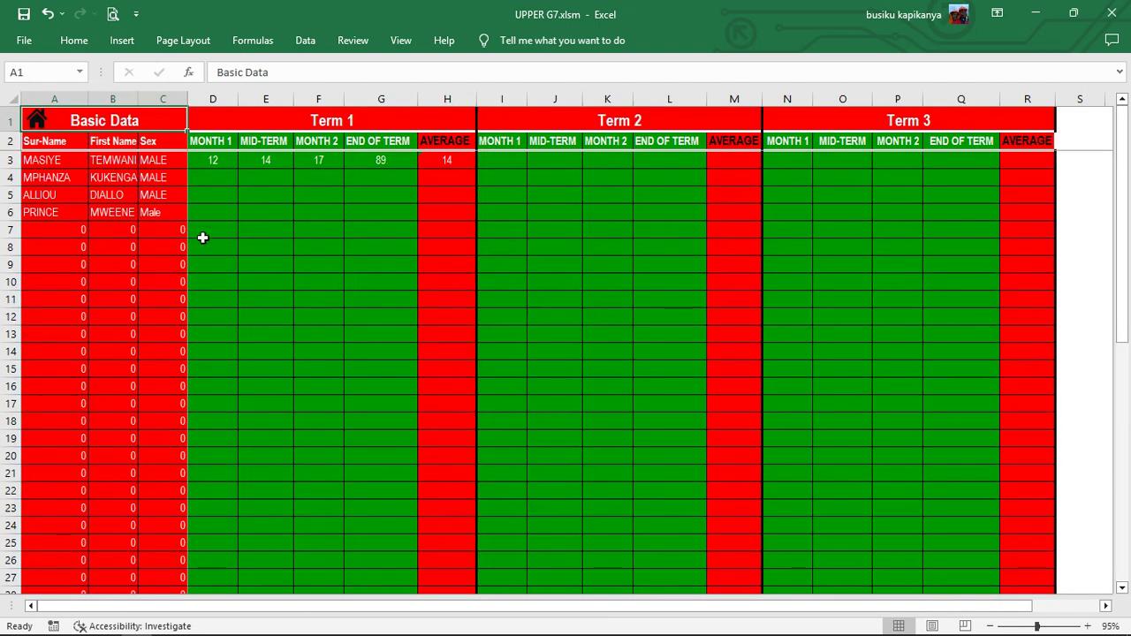
{"action": "left_click", "coordinate": [202, 209]}
{"action": "type", "text": "89"}
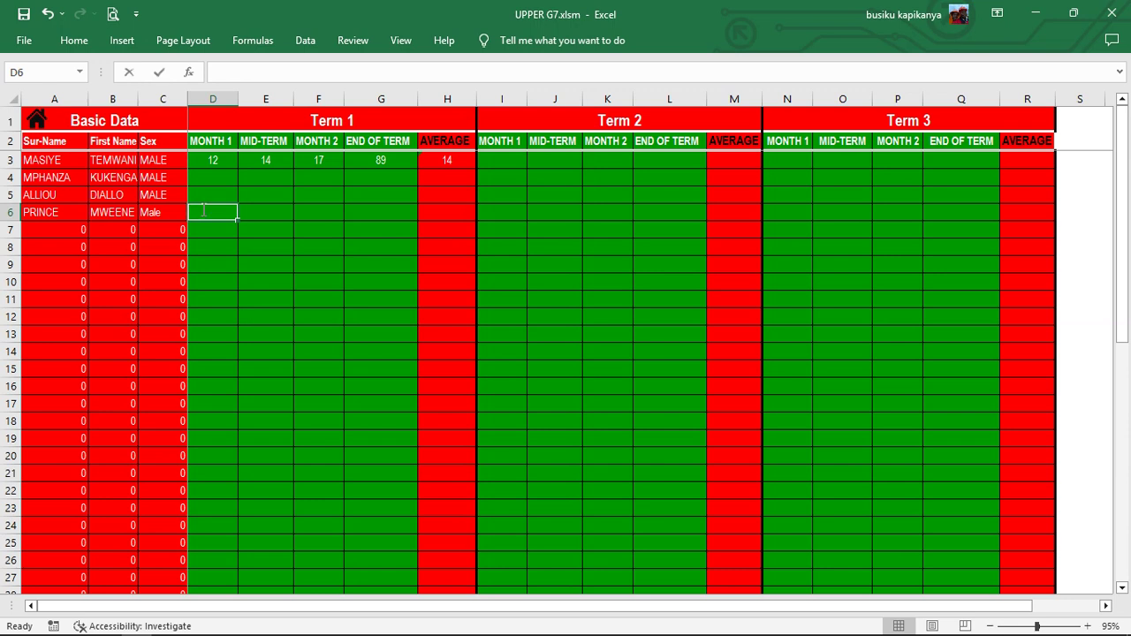
{"action": "key", "text": "Tab"}
{"action": "type", "text": "88"}
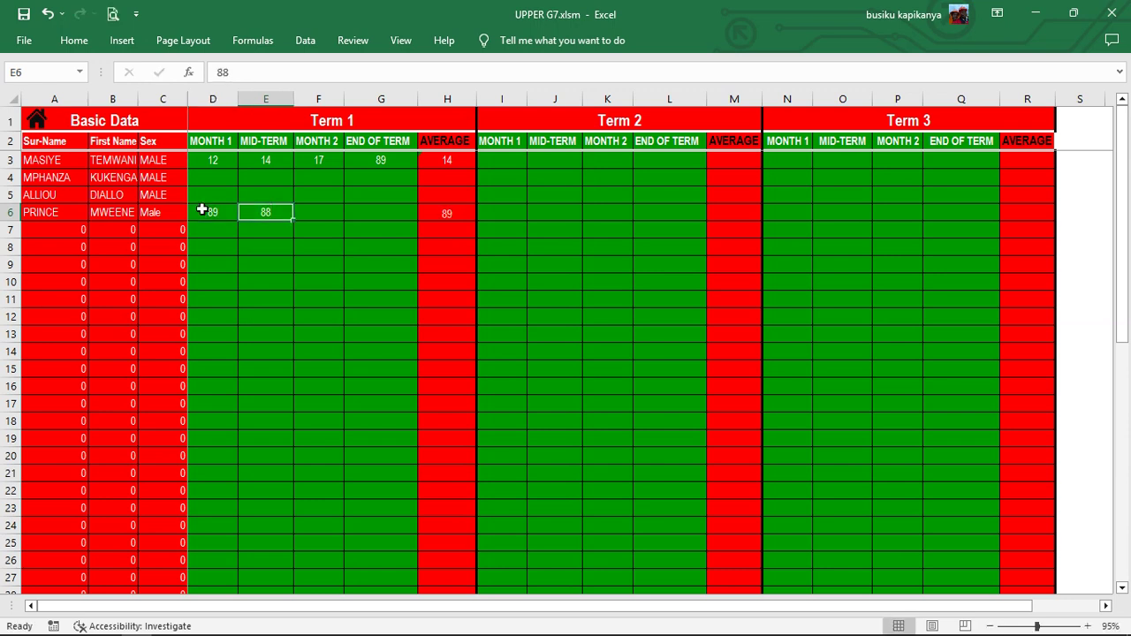
{"action": "key", "text": "Tab"}
{"action": "type", "text": "90"}
{"action": "key", "text": "Tab"}
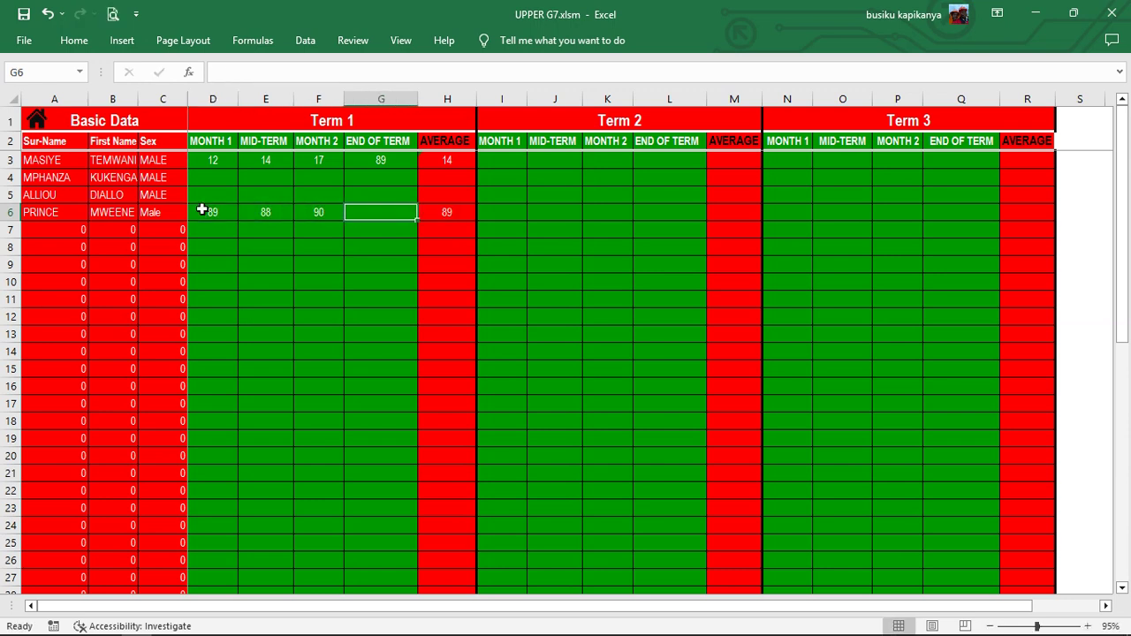
{"action": "type", "text": "1"}
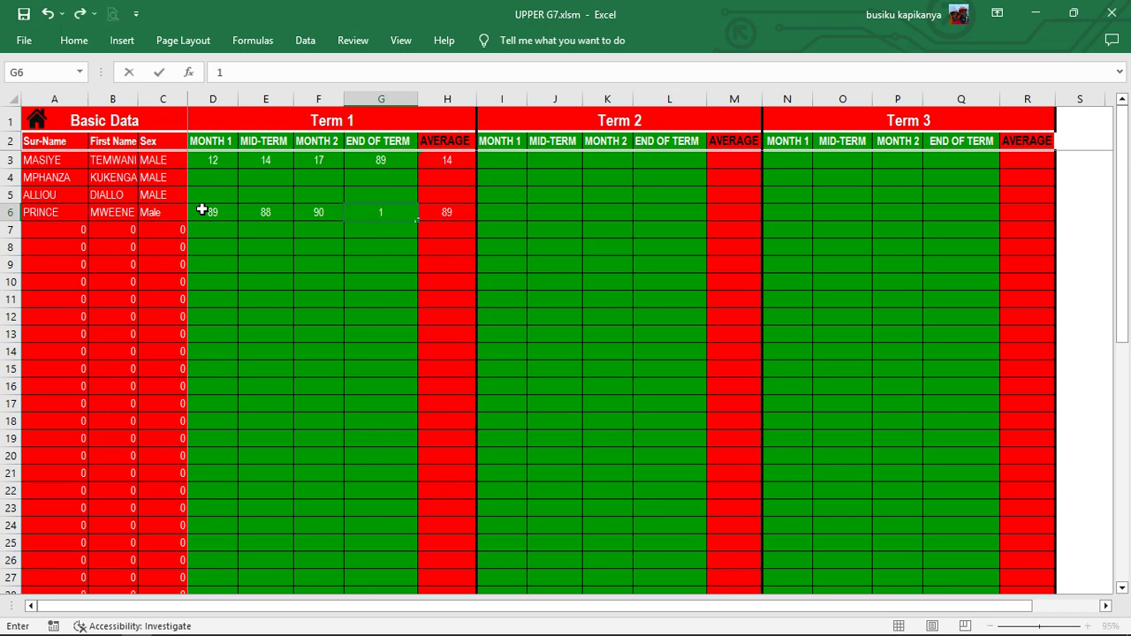
{"action": "type", "text": "34"}
{"action": "key", "text": "Return"}
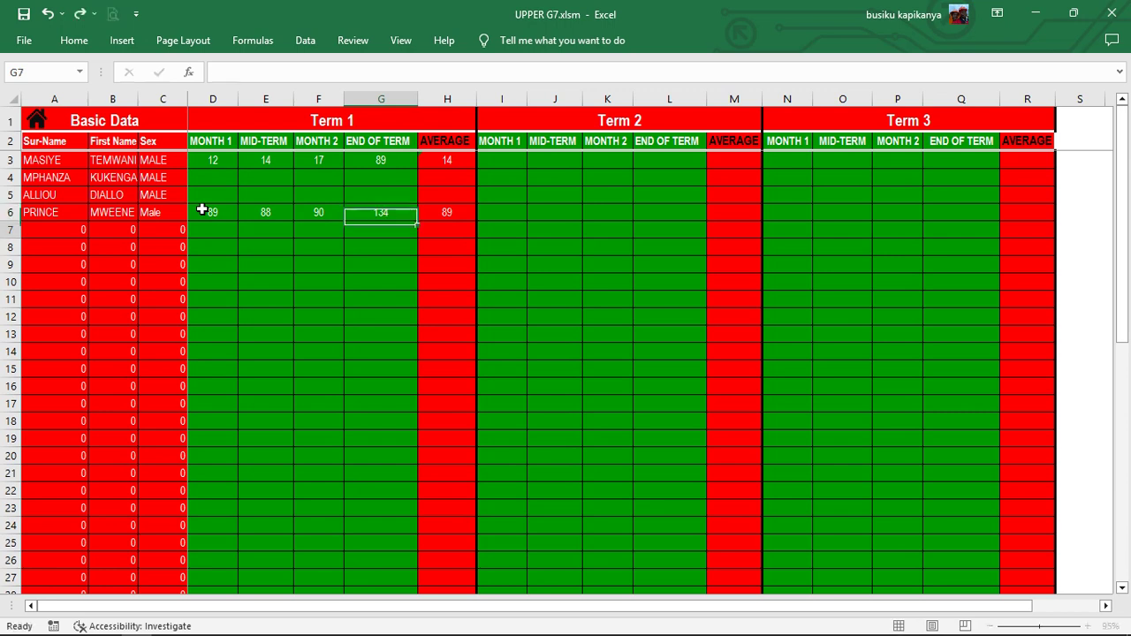
{"action": "left_click", "coordinate": [37, 120]}
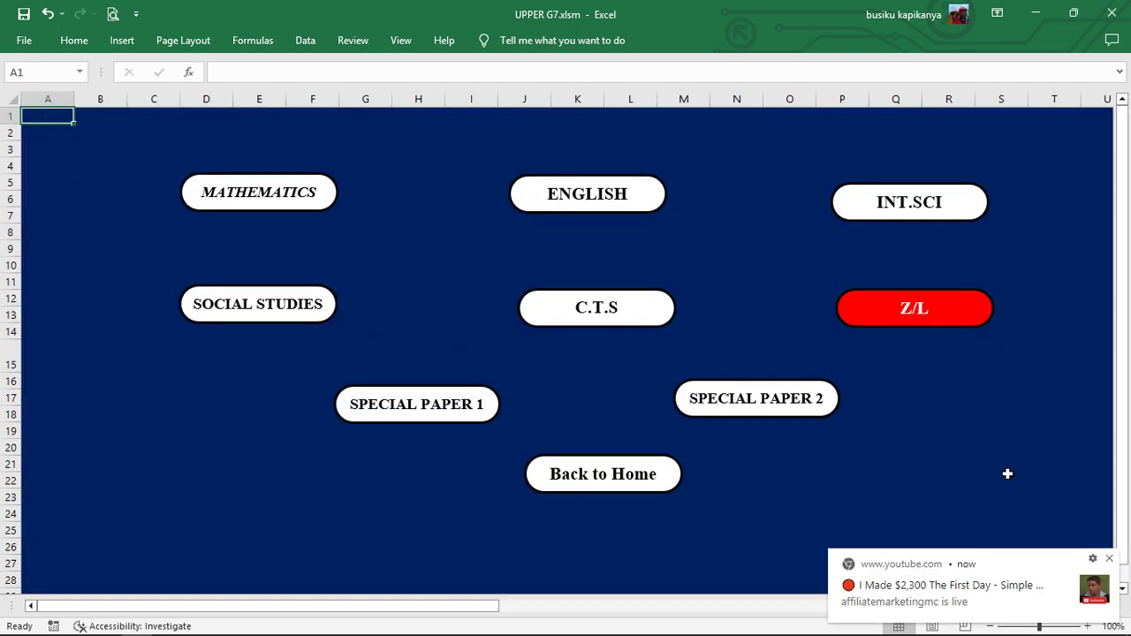
- Dismiss the browser notification, go back to the home page and review the instructions and colour meanings
{"action": "left_click", "coordinate": [1107, 560]}
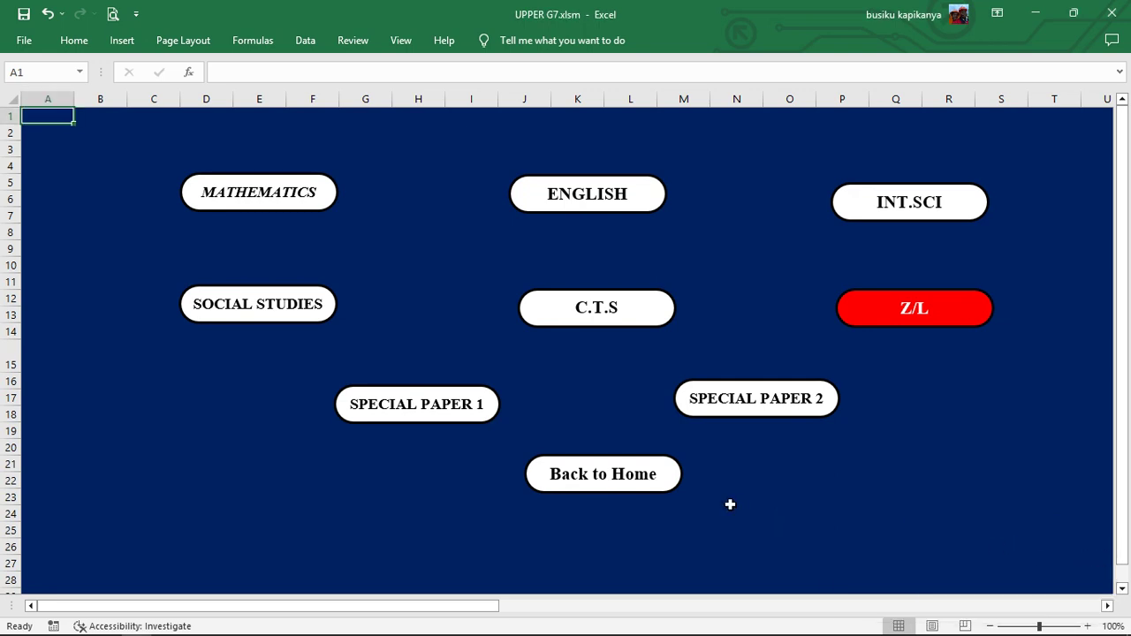
{"action": "left_click", "coordinate": [615, 481]}
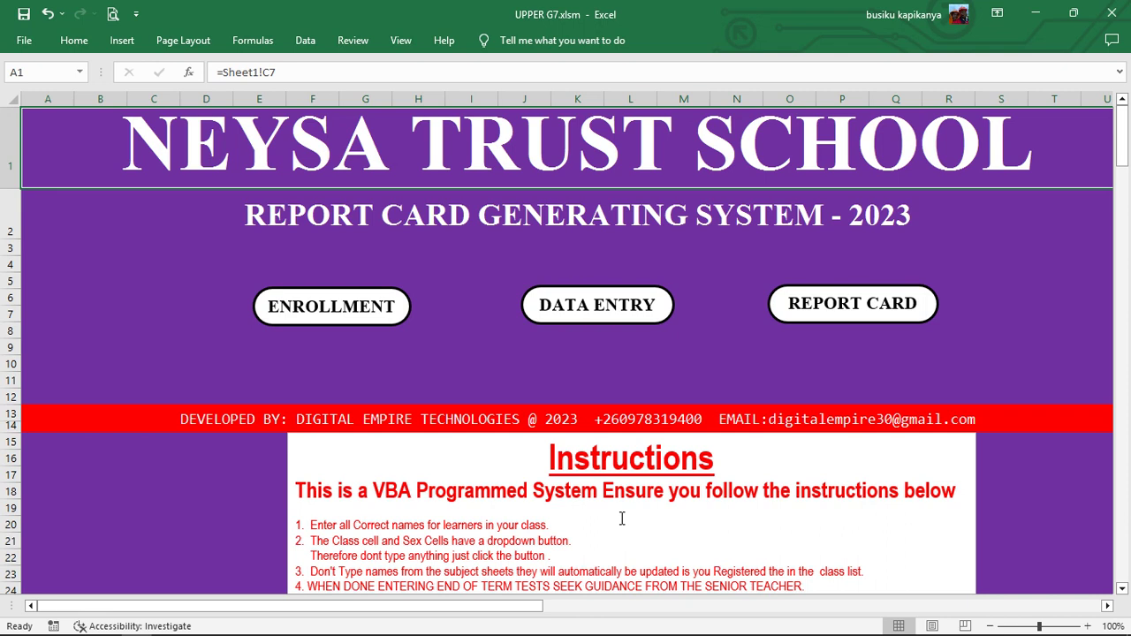
{"action": "scroll", "coordinate": [380, 530], "scroll_direction": "down", "scroll_amount": 1}
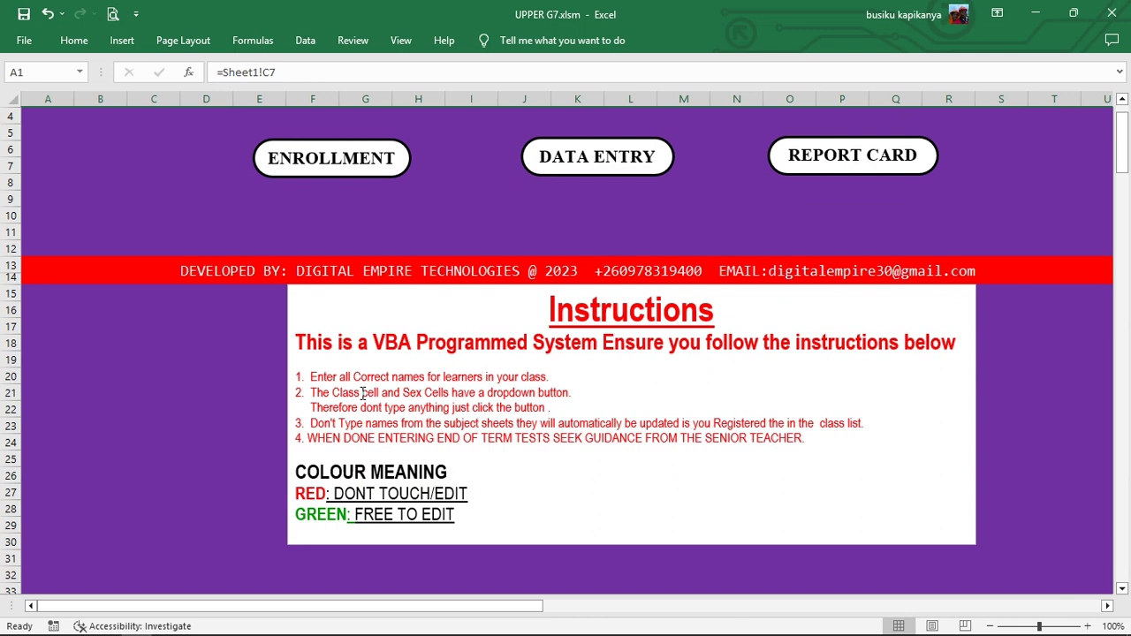
{"action": "scroll", "coordinate": [603, 428], "scroll_direction": "up", "scroll_amount": 1}
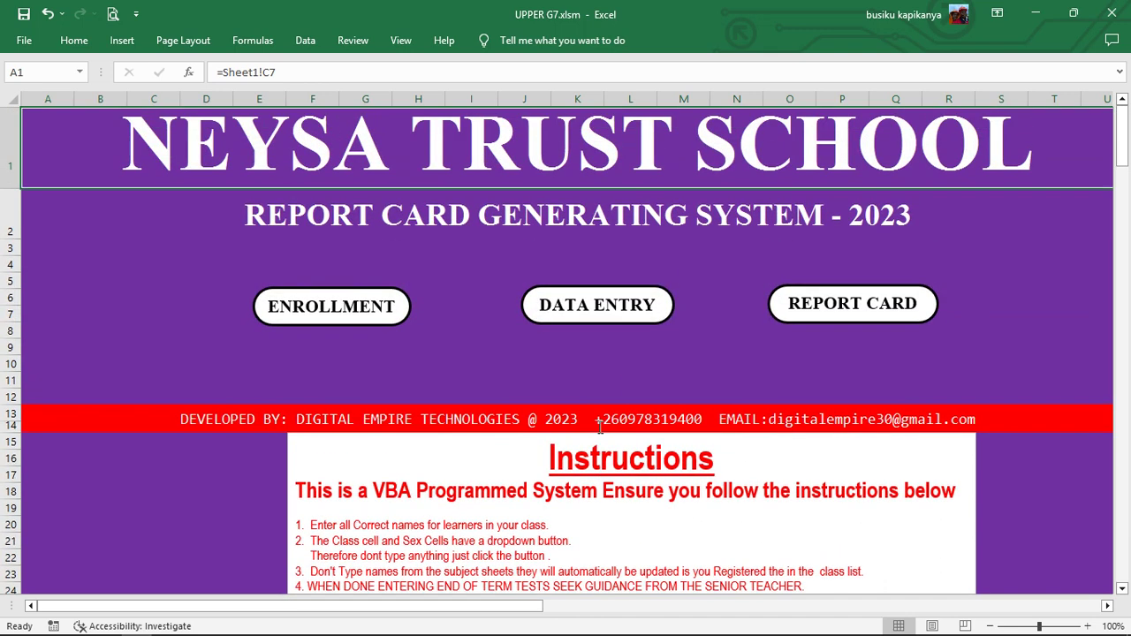
{"action": "scroll", "coordinate": [548, 415], "scroll_direction": "down", "scroll_amount": 1}
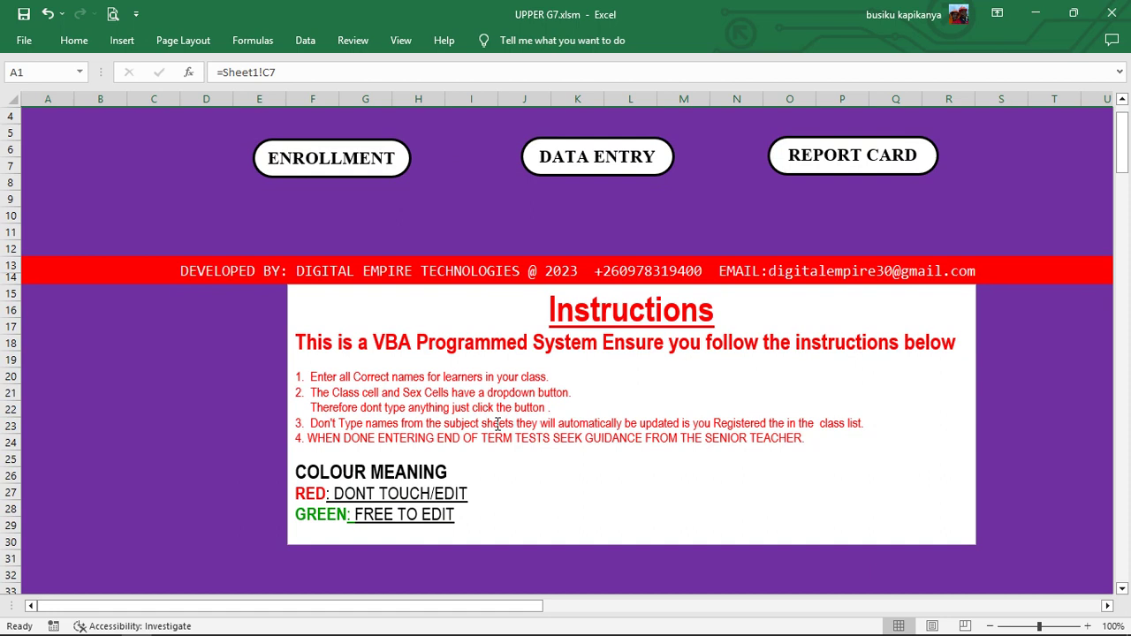
- Open the report card and display learner number 1 using the selector in cell F10
{"action": "left_click", "coordinate": [811, 166]}
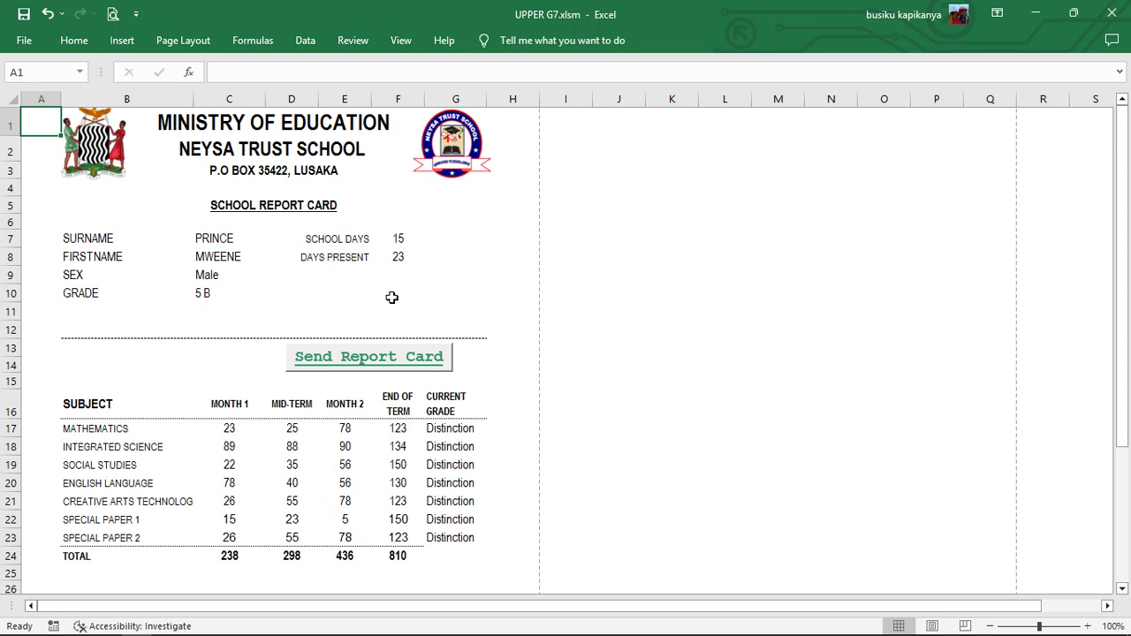
{"action": "left_click", "coordinate": [431, 298]}
{"action": "left_click", "coordinate": [412, 305]}
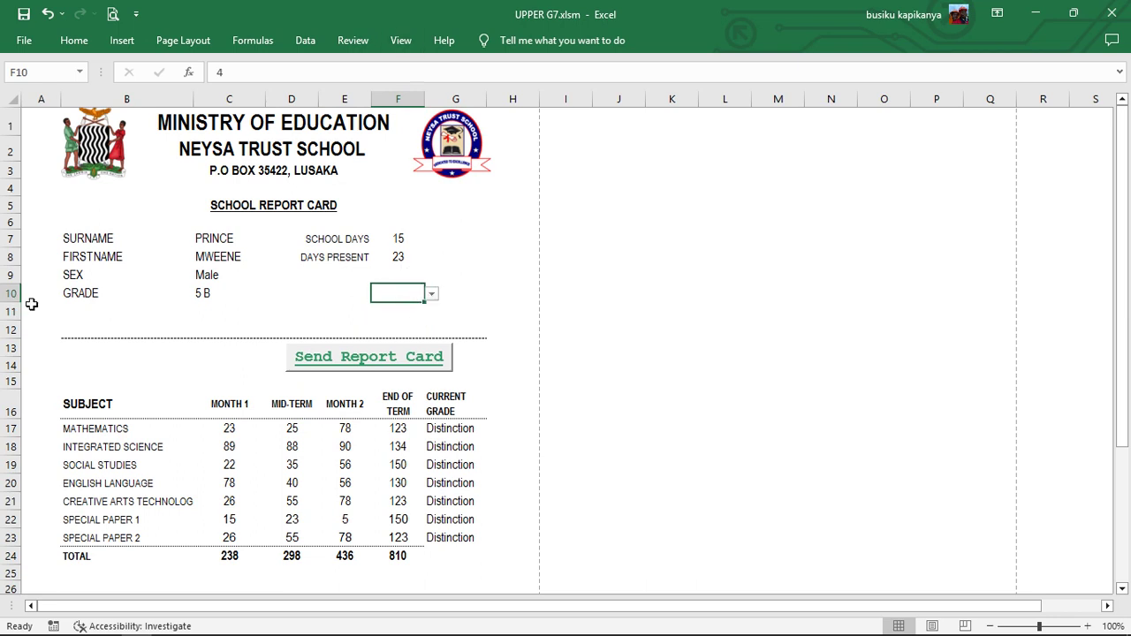
{"action": "left_click", "coordinate": [431, 294]}
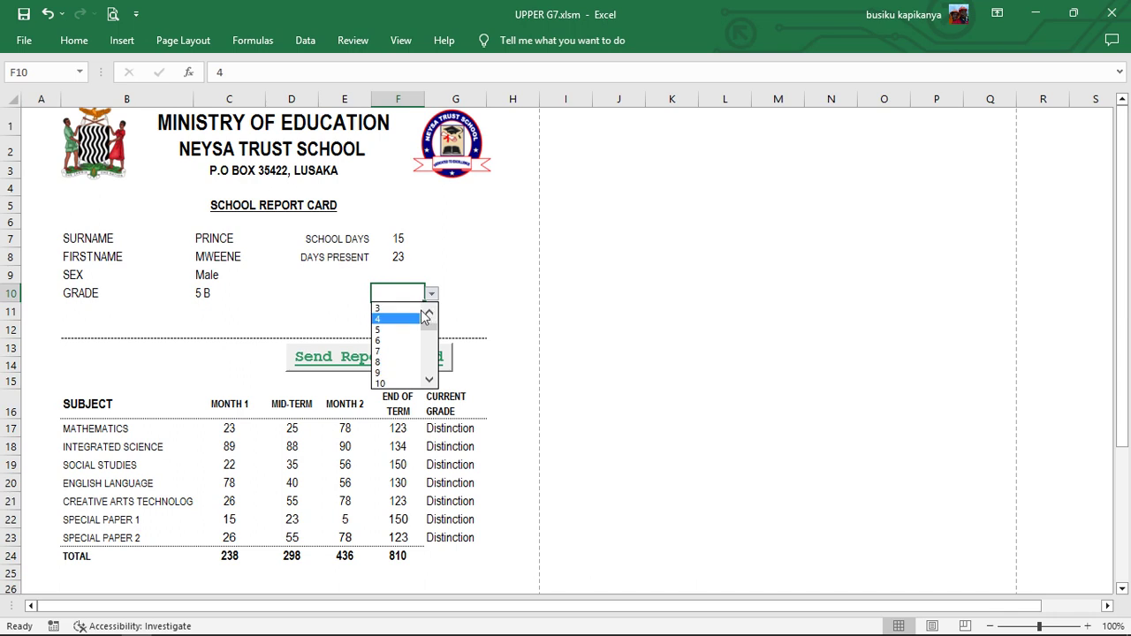
{"action": "left_click", "coordinate": [409, 316]}
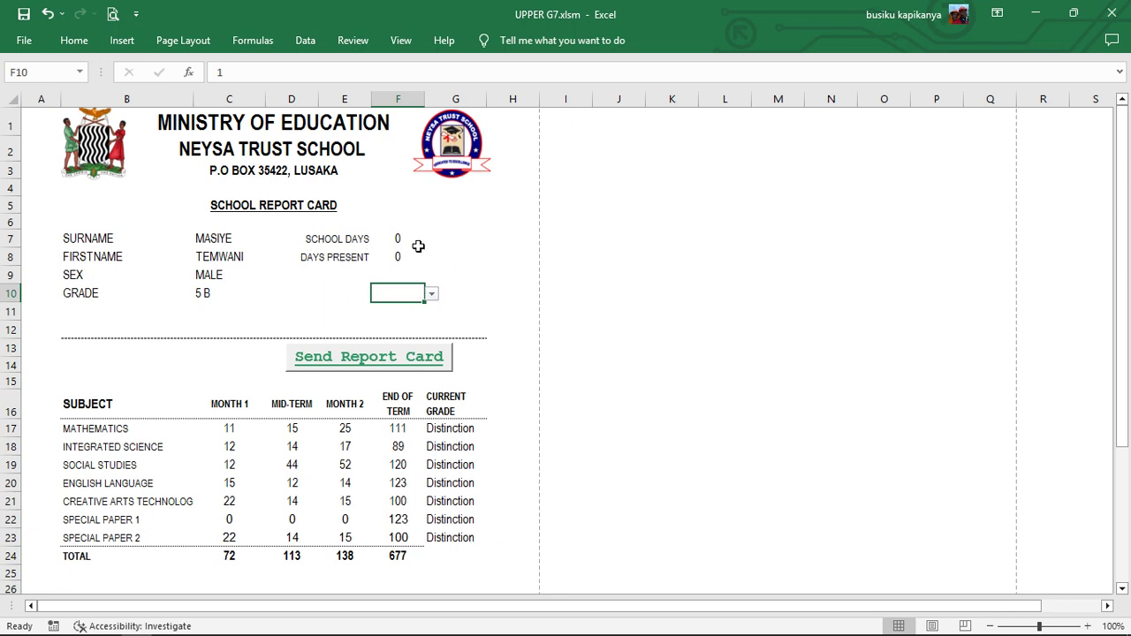
- Display the report cards for learner numbers 2, 3 and 4 in turn through cell F10
{"action": "left_click", "coordinate": [431, 294]}
{"action": "left_click", "coordinate": [406, 313]}
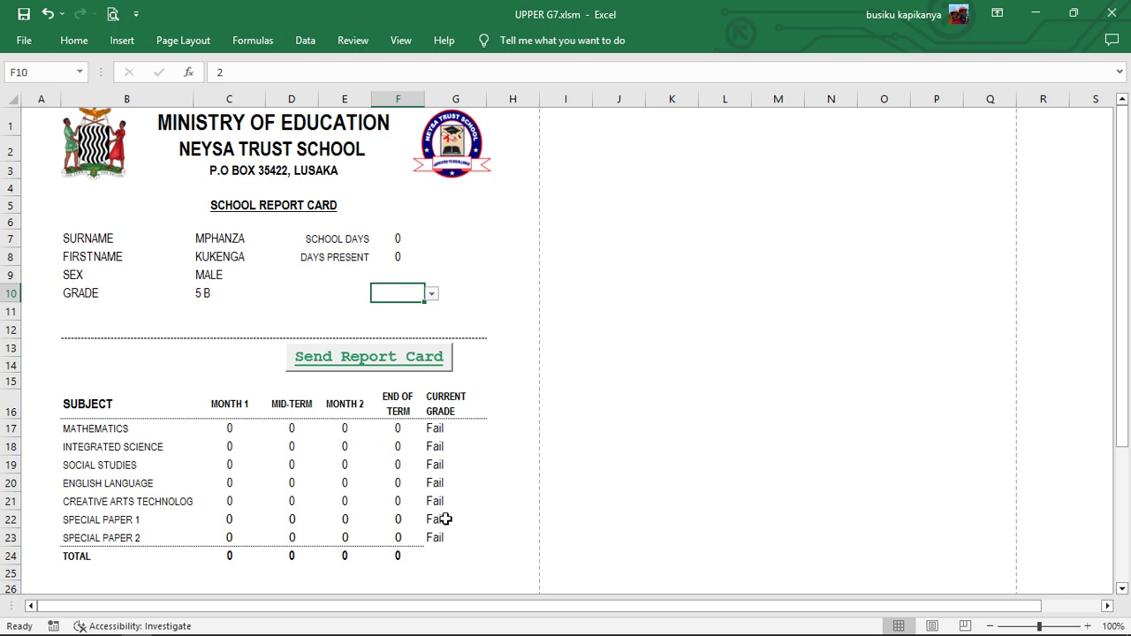
{"action": "left_click", "coordinate": [431, 294]}
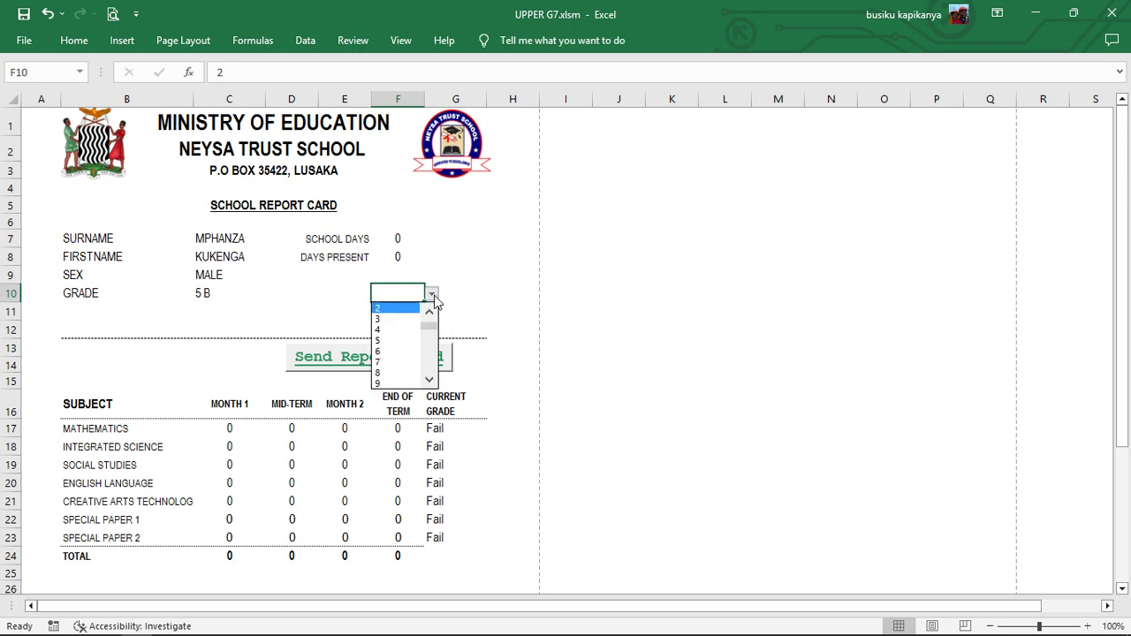
{"action": "left_click", "coordinate": [409, 324]}
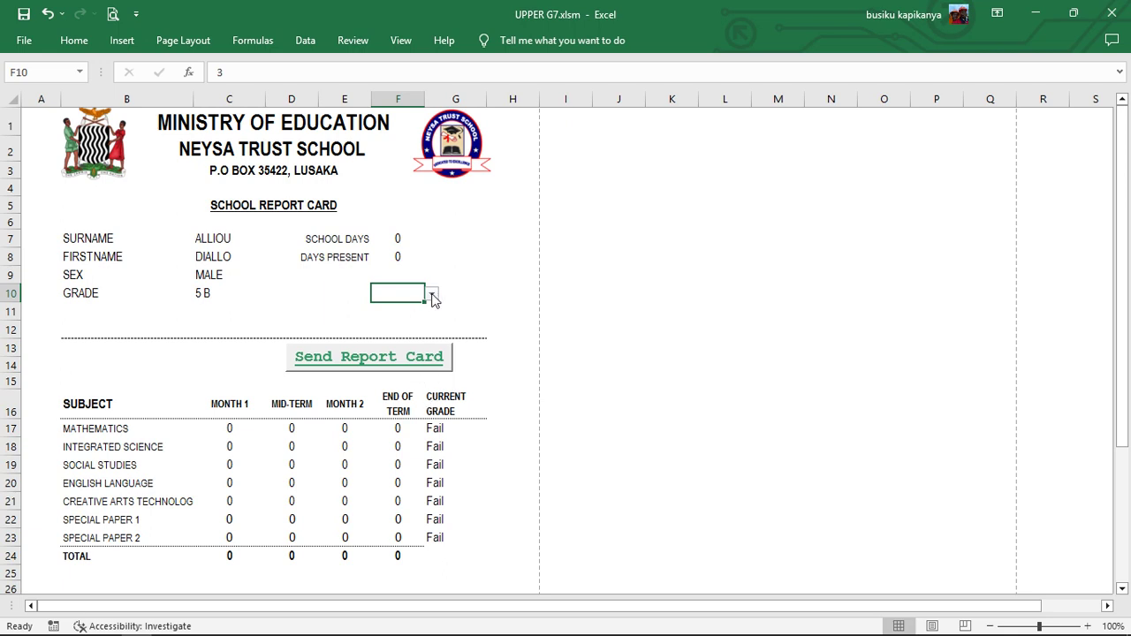
{"action": "left_click", "coordinate": [431, 295]}
{"action": "left_click", "coordinate": [415, 319]}
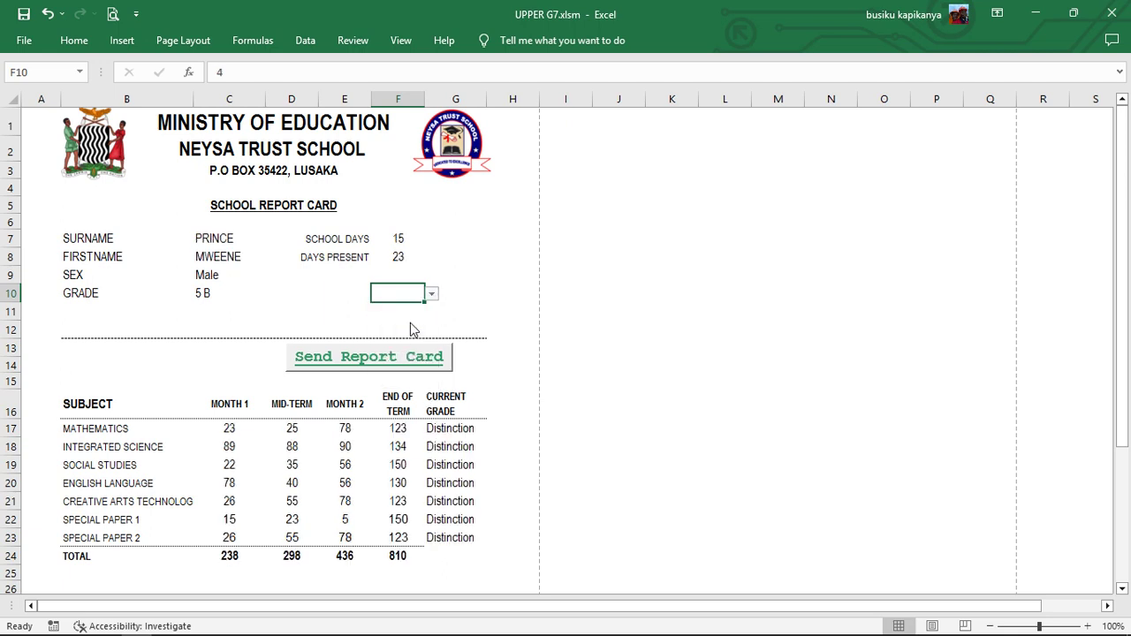